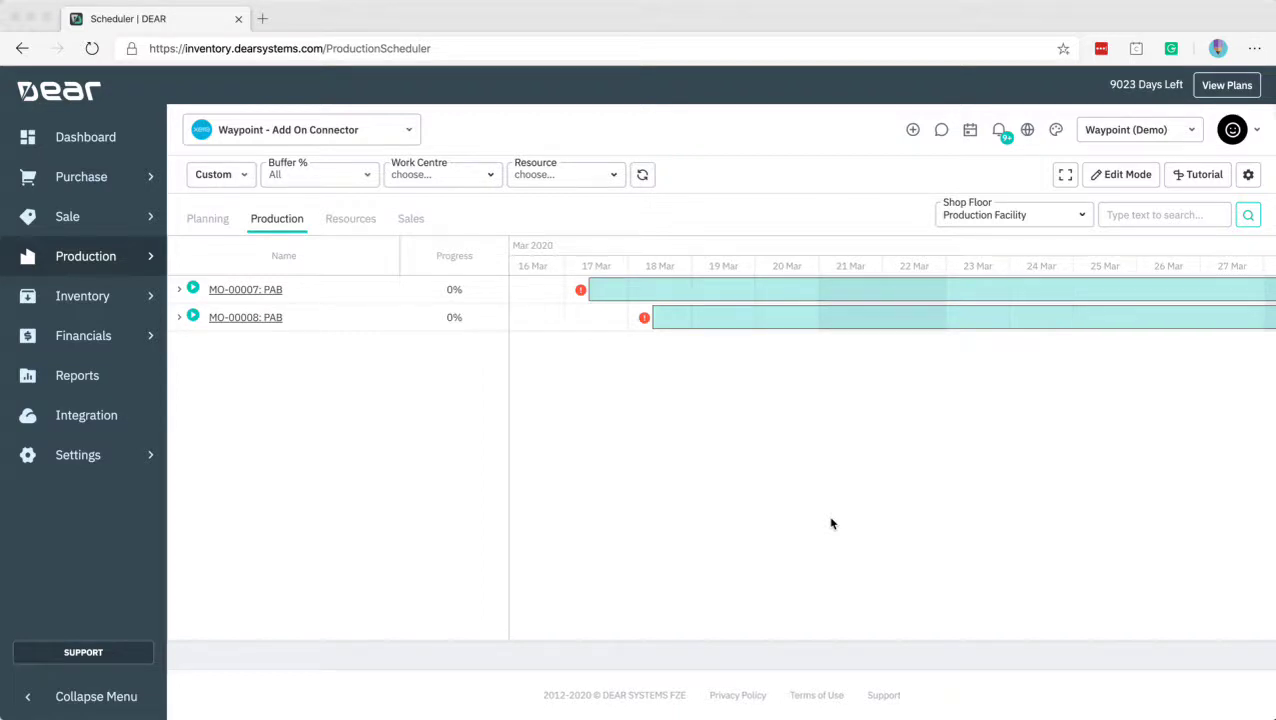
Expand production orders MO-00007 and MO-00008 and their Run 02 and Run 01 down to the individual operations.
left_click(88, 263)
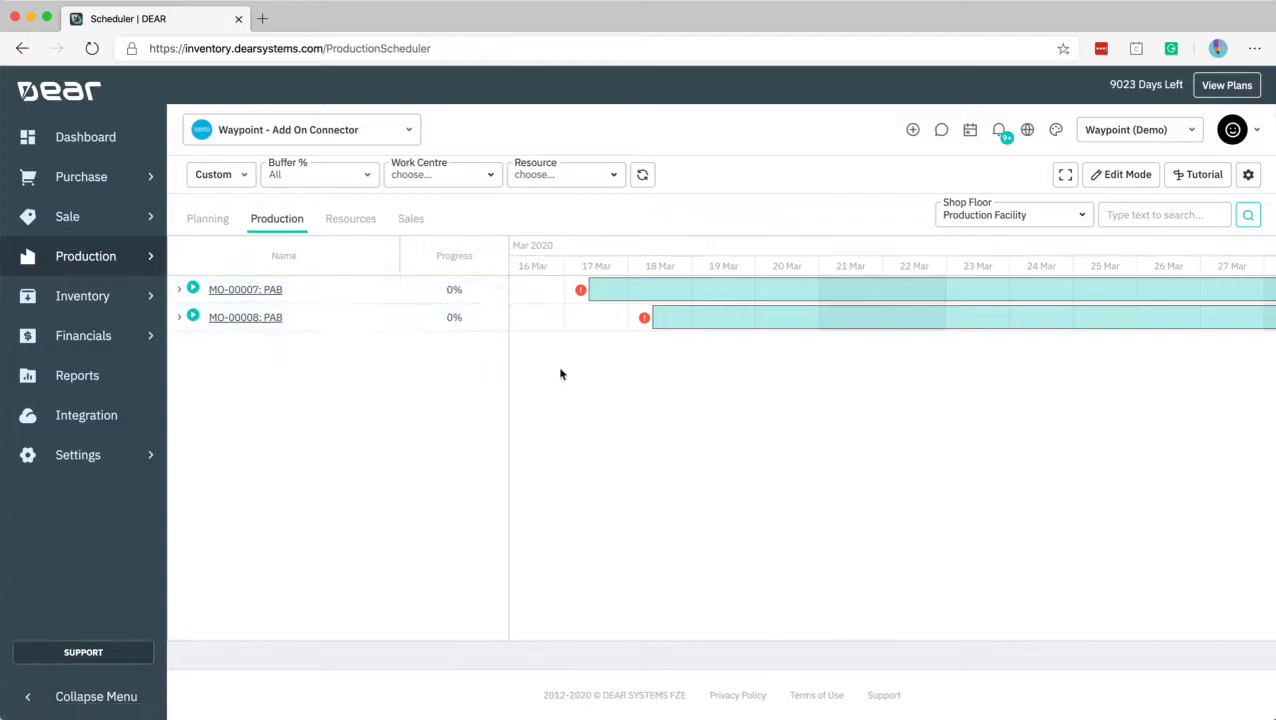
mouse_move(457, 298)
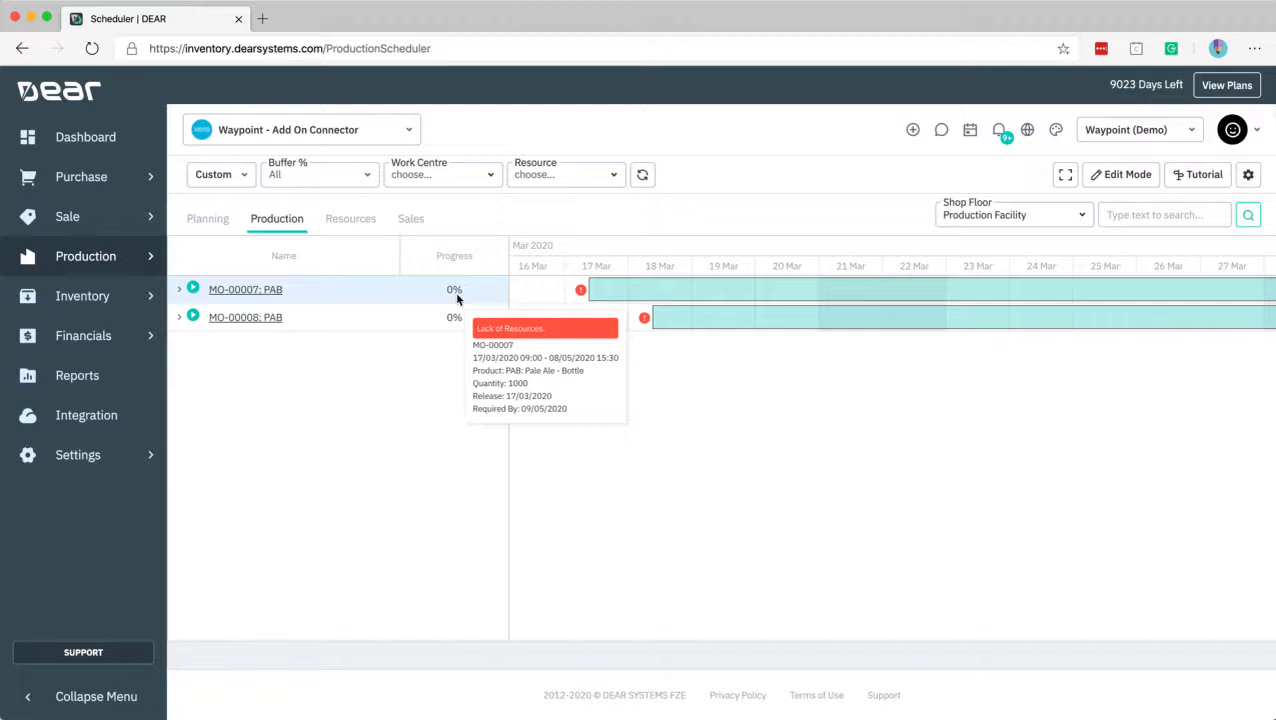
left_click(179, 289)
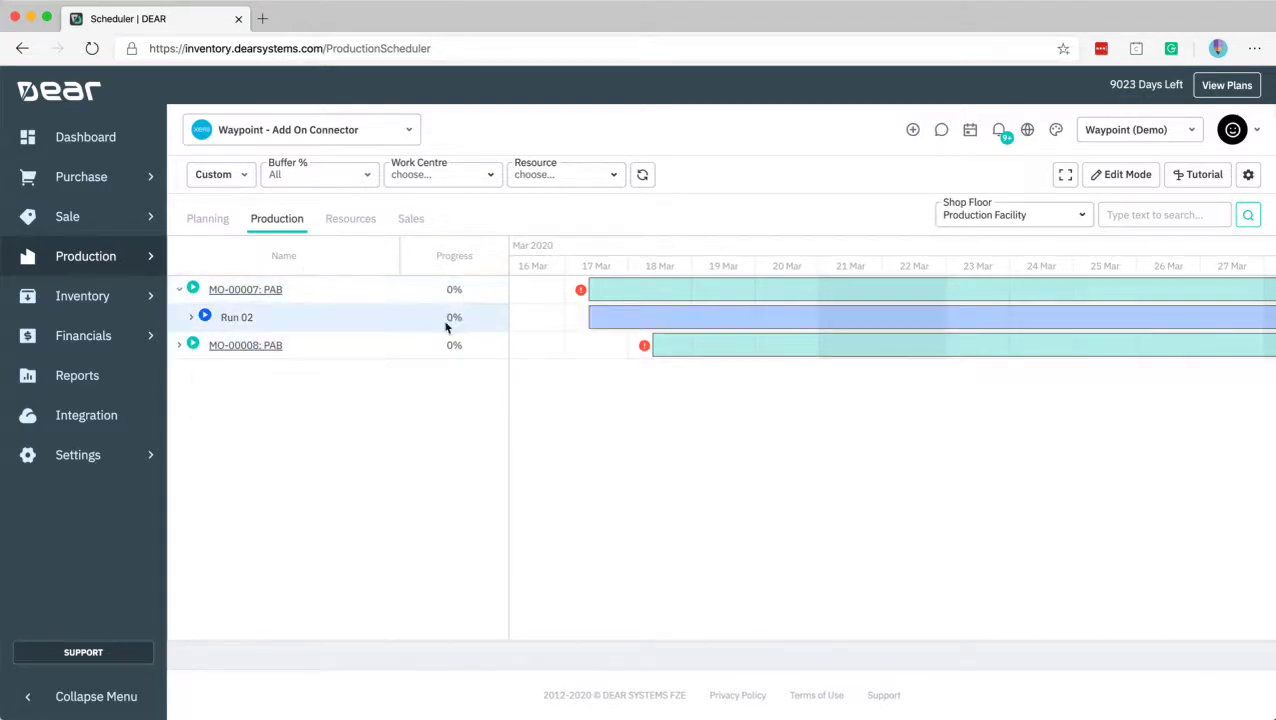
mouse_move(459, 303)
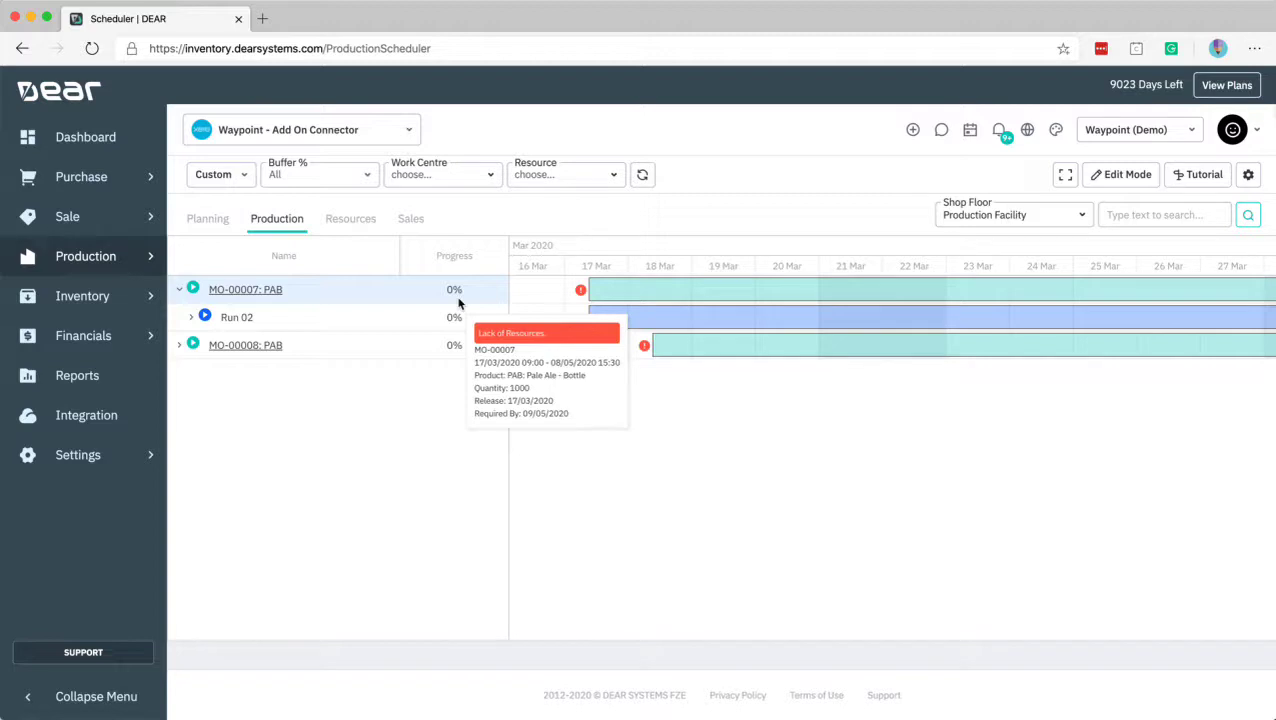
left_click(180, 345)
left_click(192, 373)
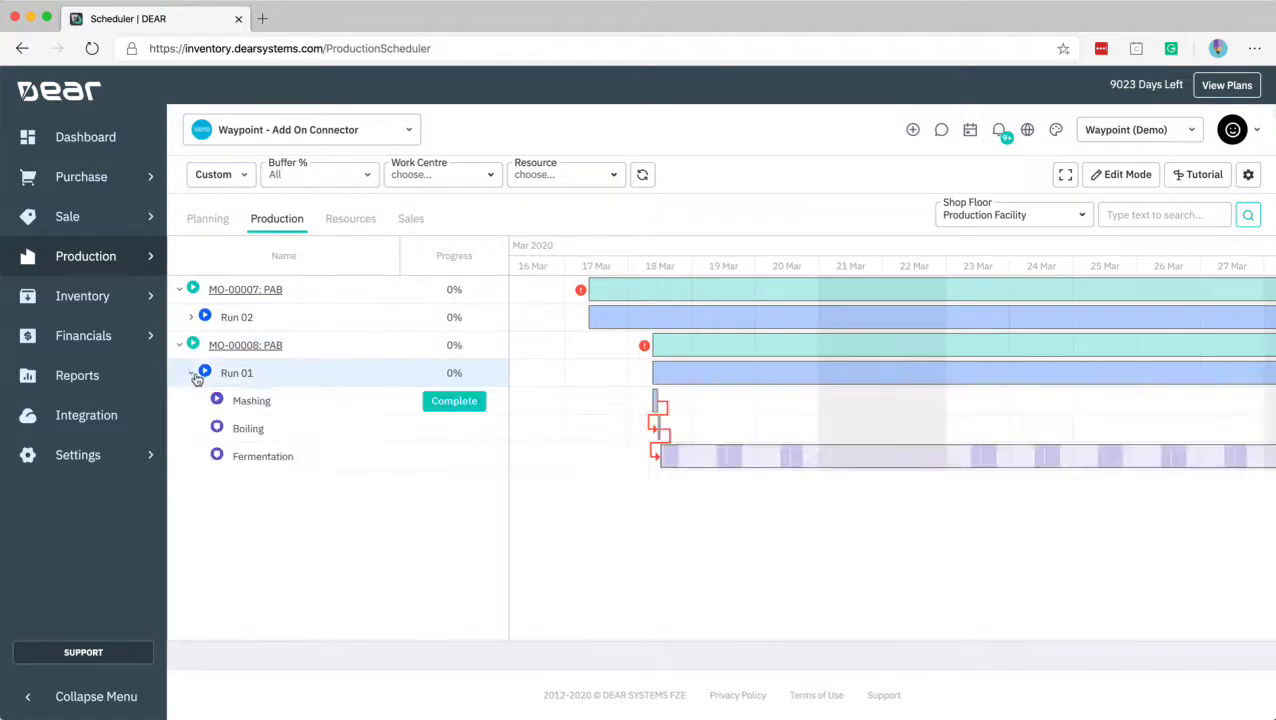
left_click(192, 317)
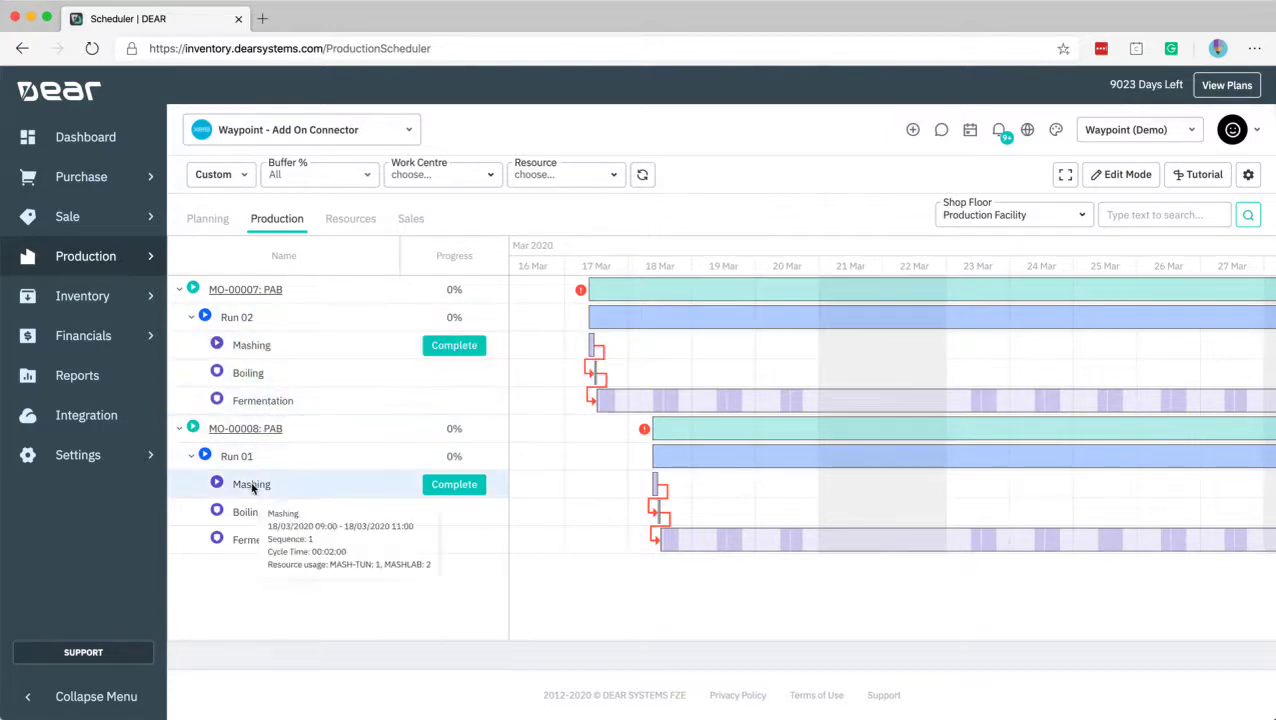
Complete the Mashing operation of Run 02 in MO-00007 with planned quantities and check its progress on the schedule bars.
left_click(459, 346)
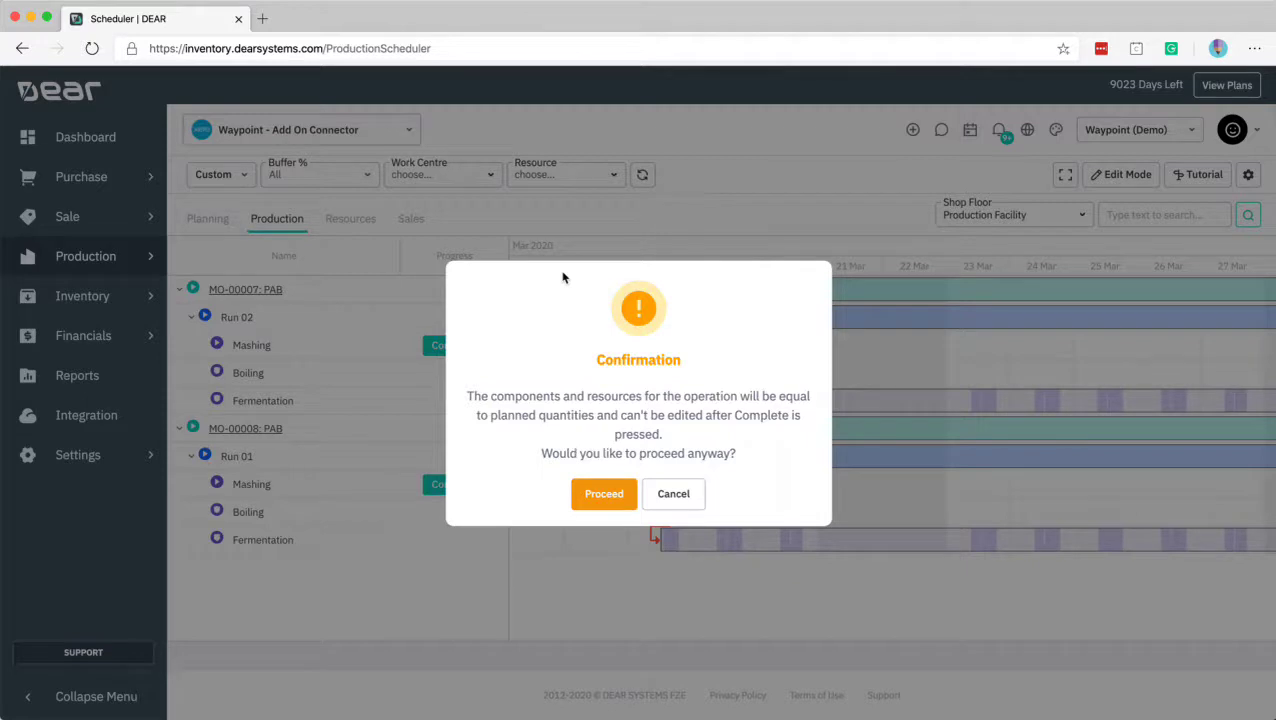
left_click(604, 494)
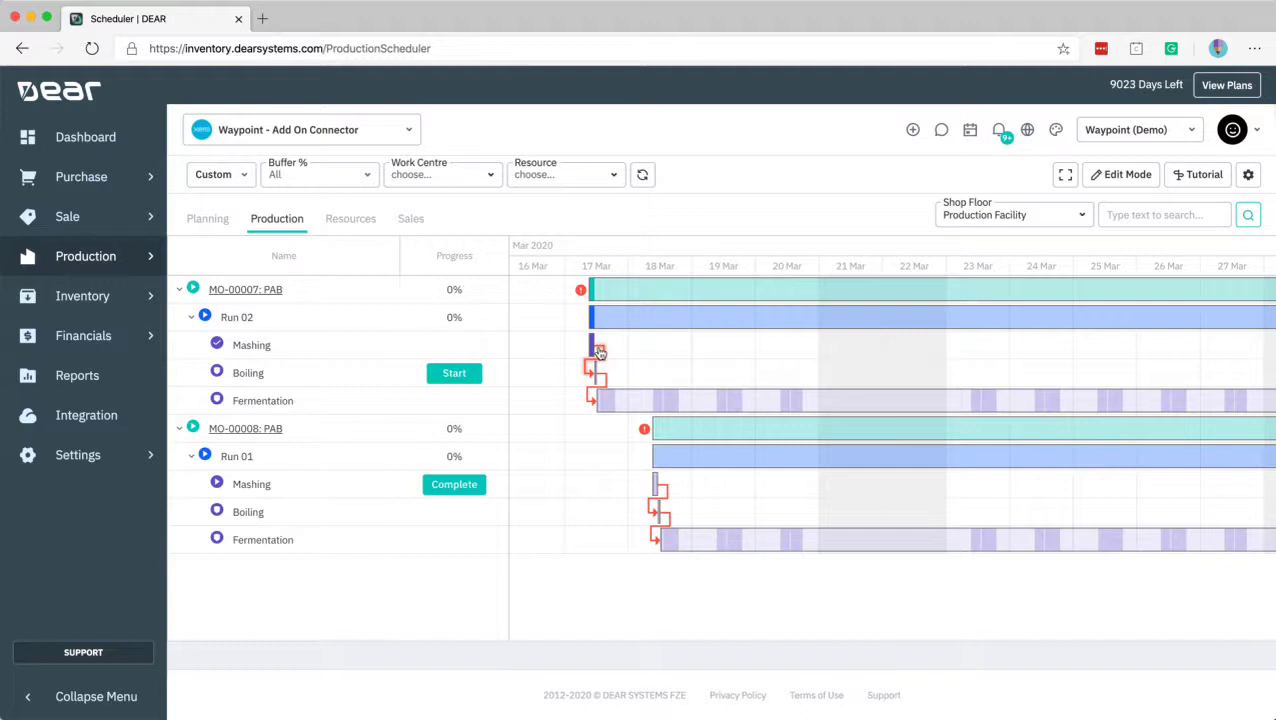
mouse_move(593, 353)
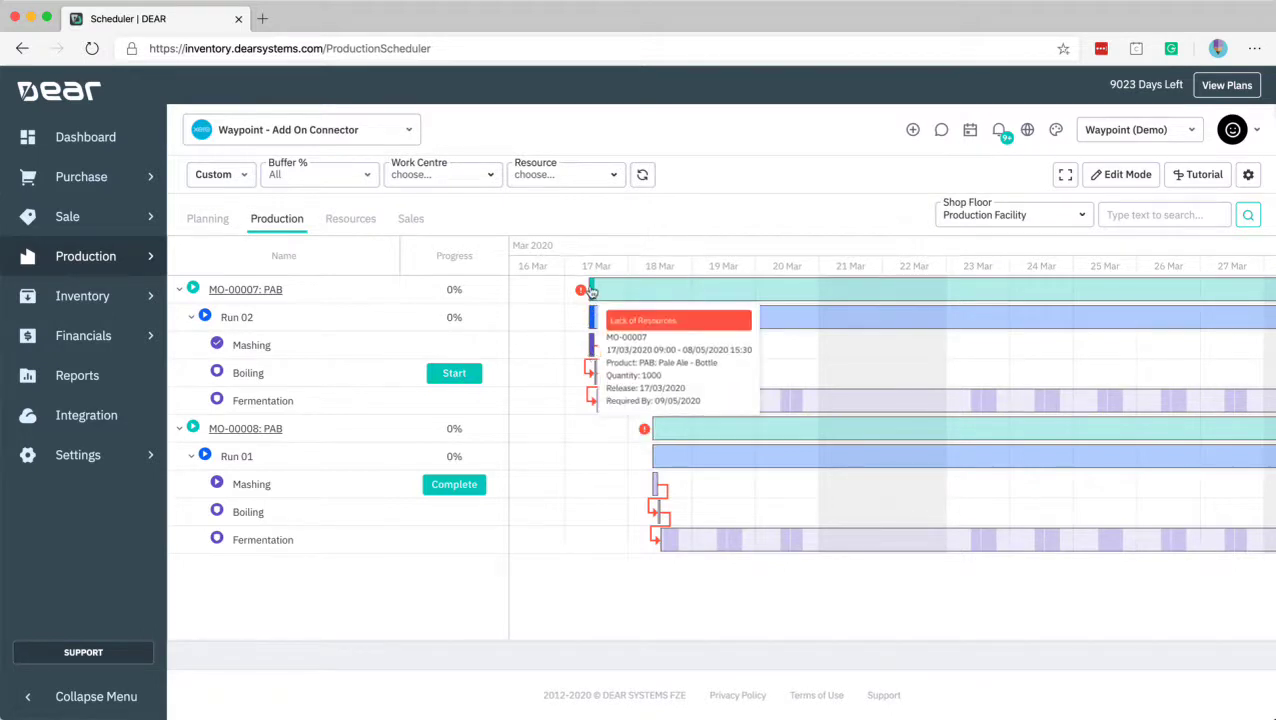
mouse_move(591, 320)
mouse_move(595, 297)
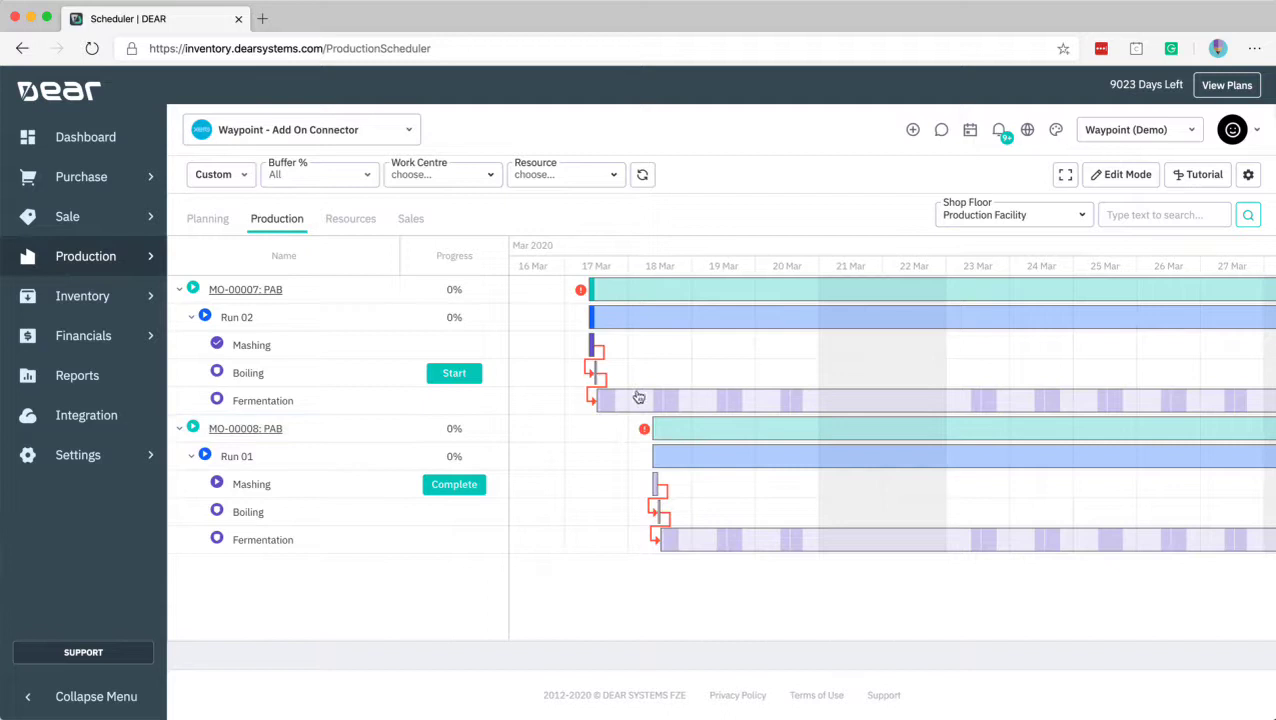
Examine how the fermentation operations of both production orders are scheduled over the timeline through April 2020.
mouse_move(684, 400)
left_click(246, 184)
scroll(1095, 367, "right", 10)
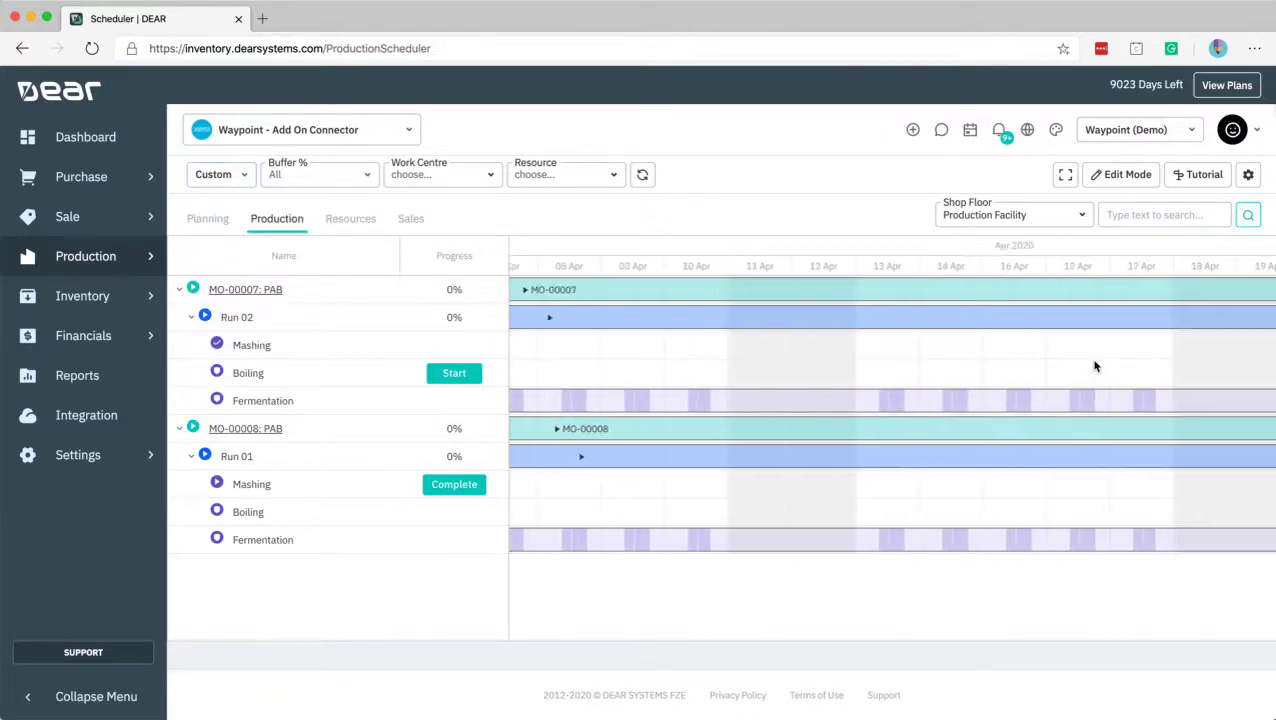
scroll(1095, 367, "right", 5)
scroll(1095, 367, "left", 10)
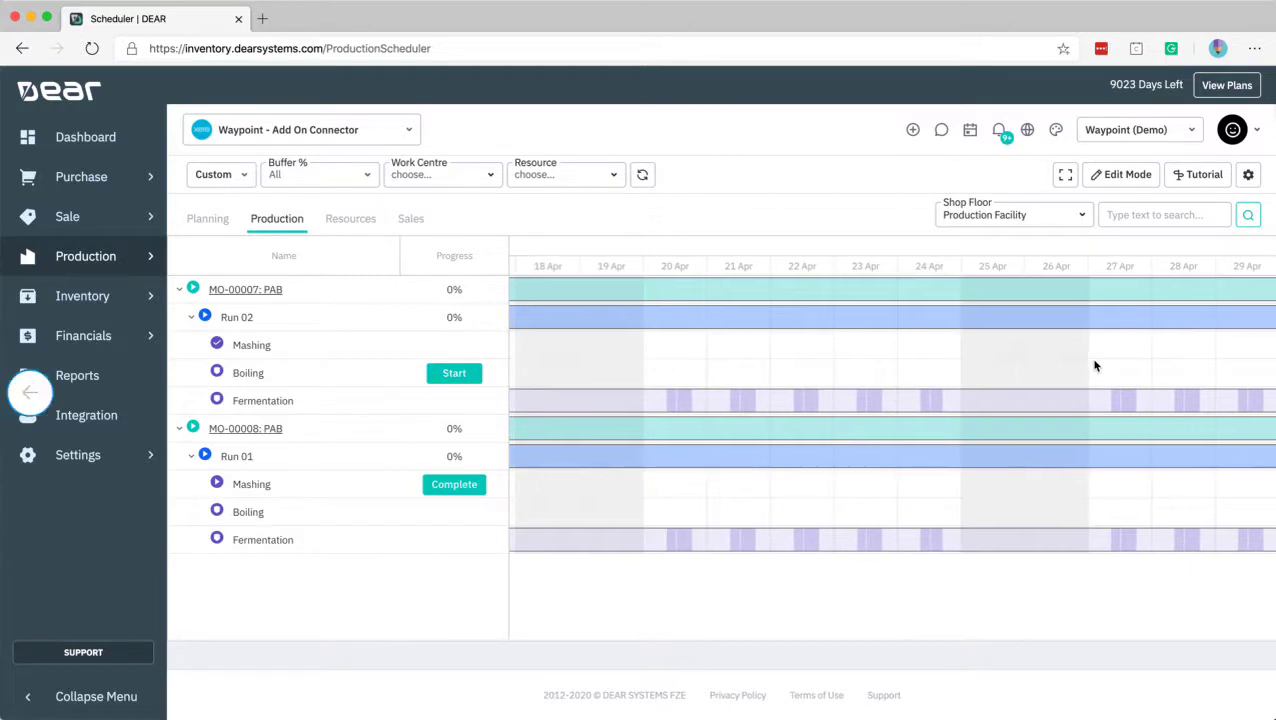
scroll(722, 234, "right", 5)
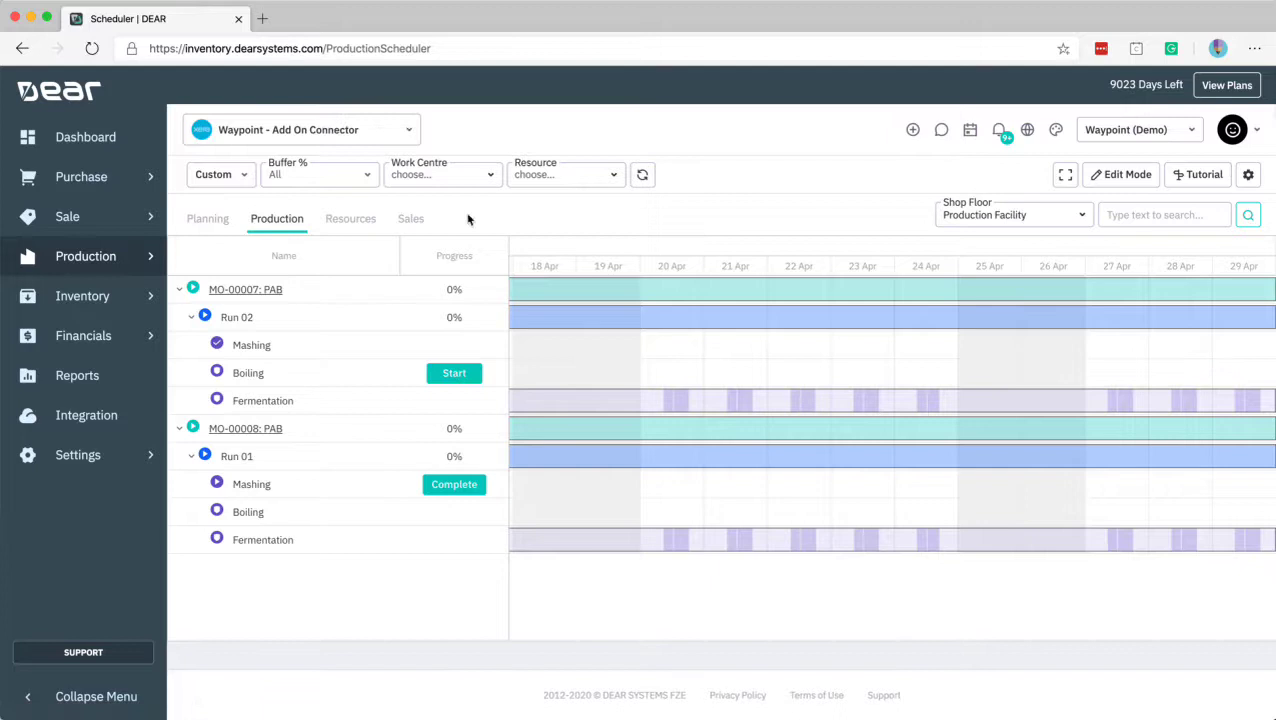
scroll(675, 347, "left", 10)
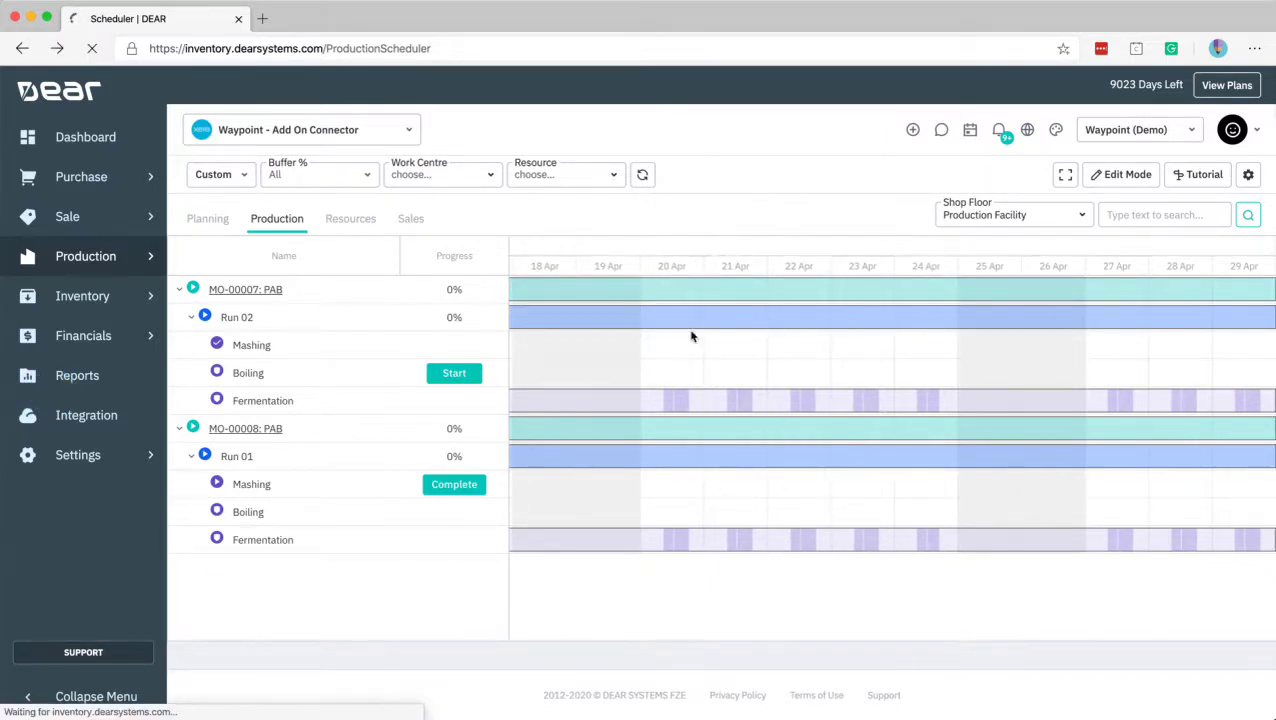
scroll(690, 336, "left", 2)
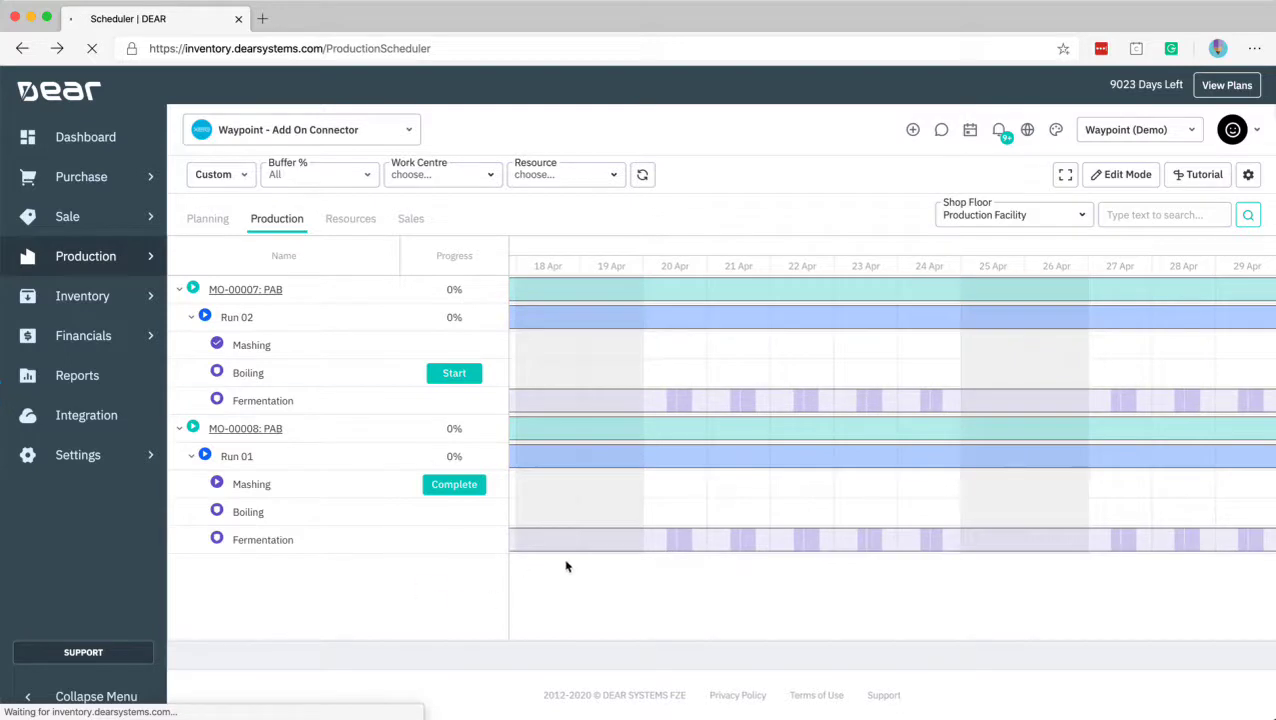
scroll(570, 575, "left", 2)
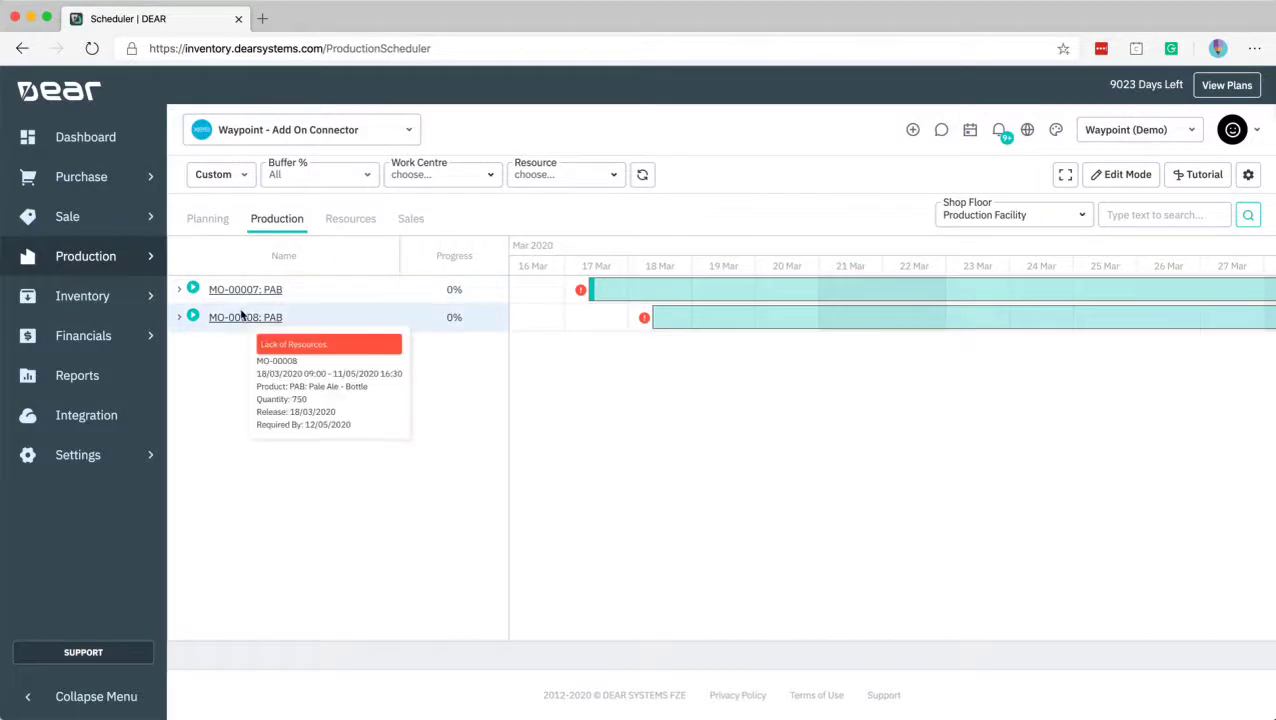
Expand order MO-00007 and review the available Buffer % and Work Centre filter options without choosing any.
left_click(181, 290)
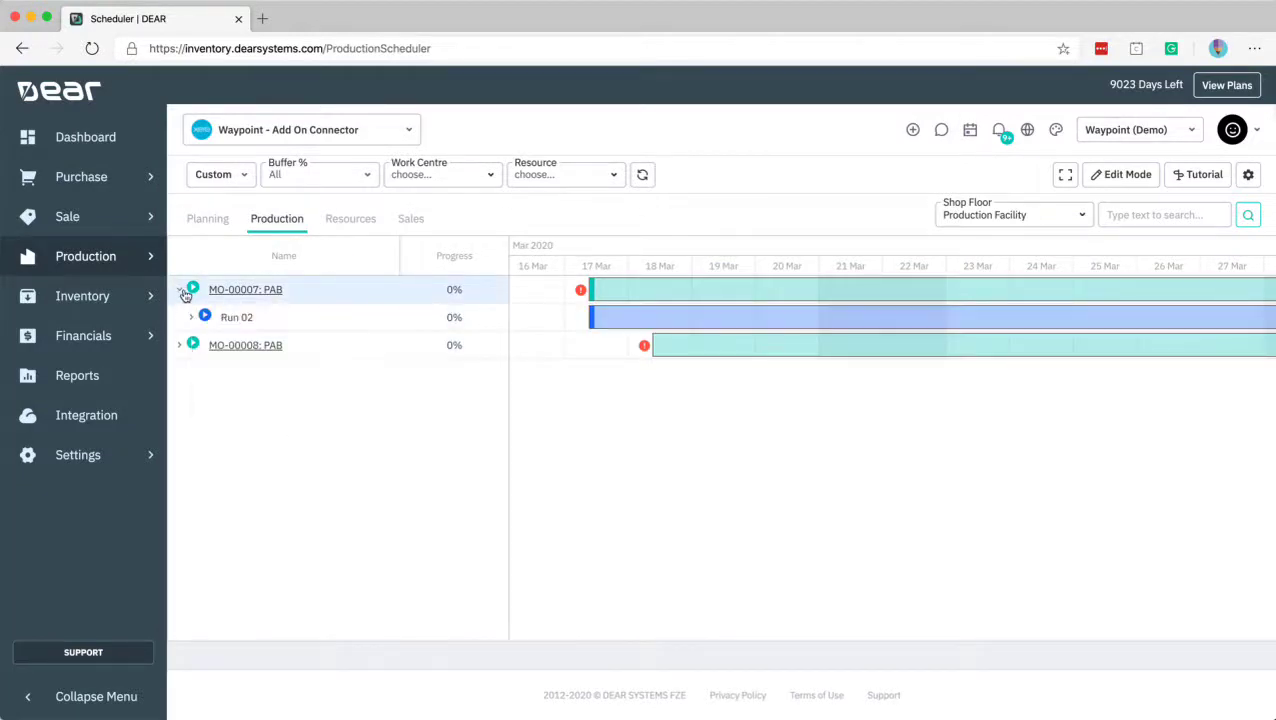
left_click(369, 176)
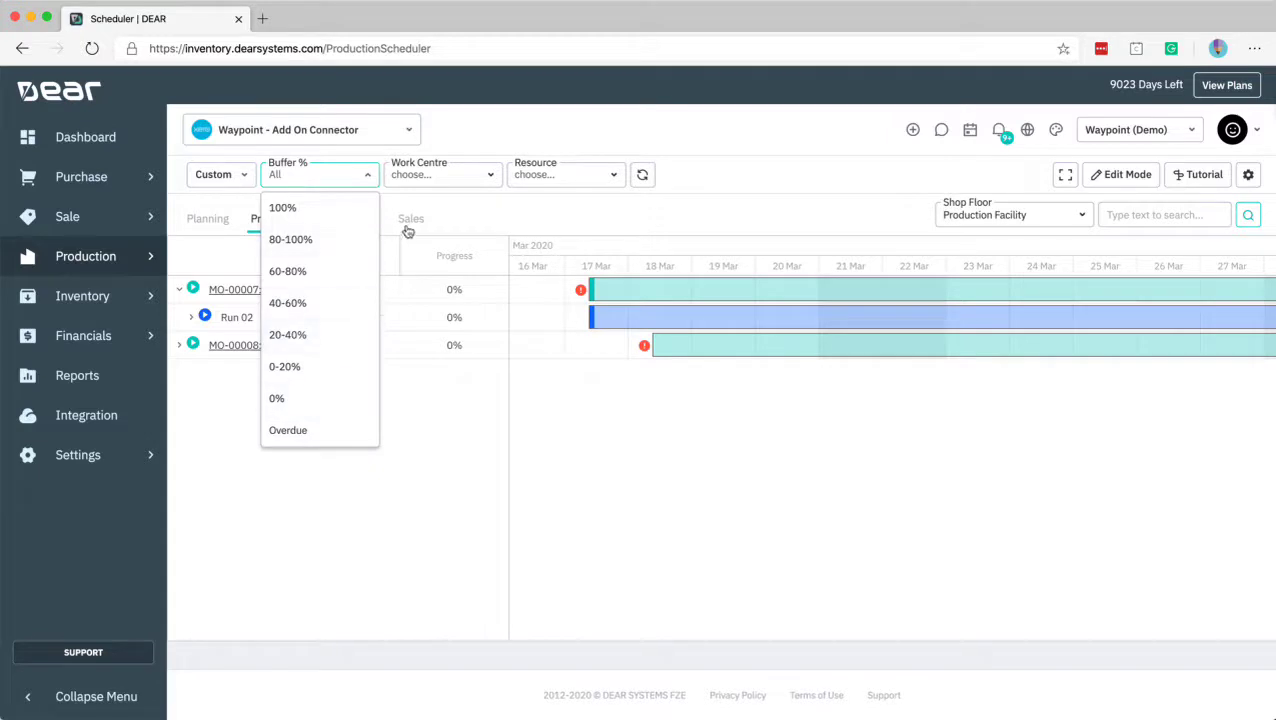
left_click(425, 198)
left_click(490, 176)
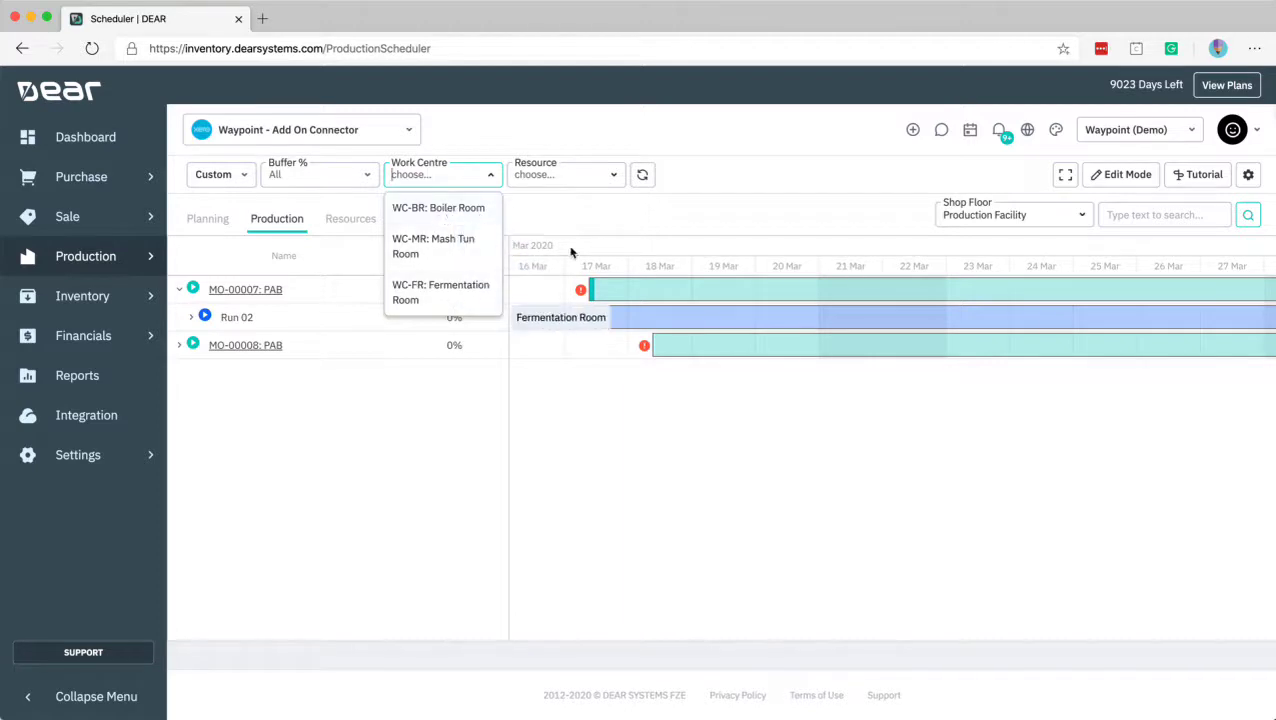
left_click(561, 218)
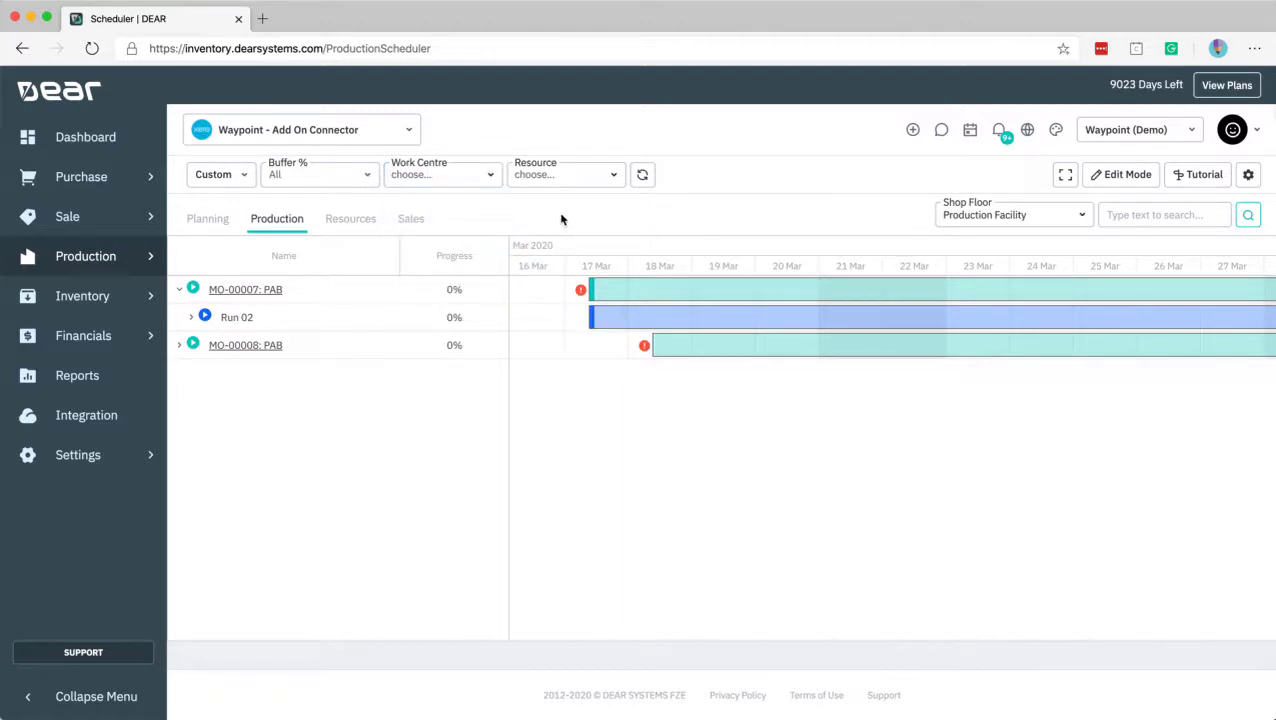
Filter the production schedule by the Boiler Labour resource, refresh it, and expand order MO-00008 to its run.
left_click(614, 177)
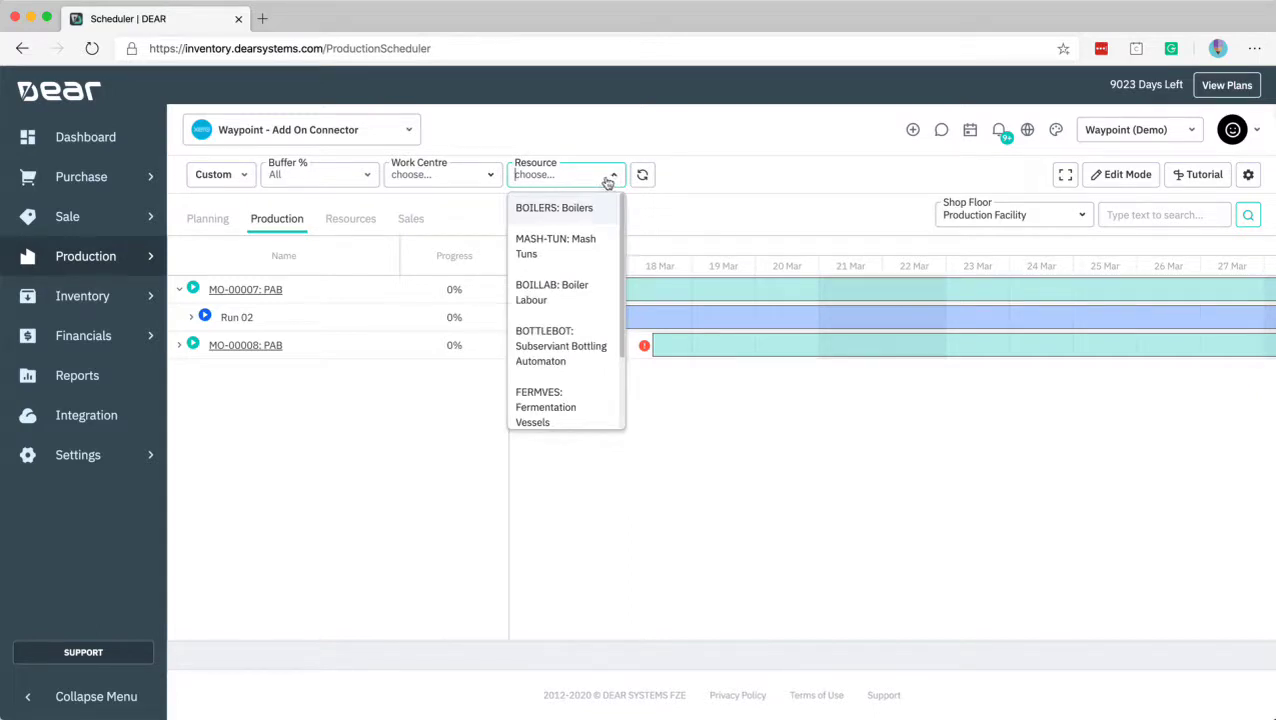
left_click(573, 302)
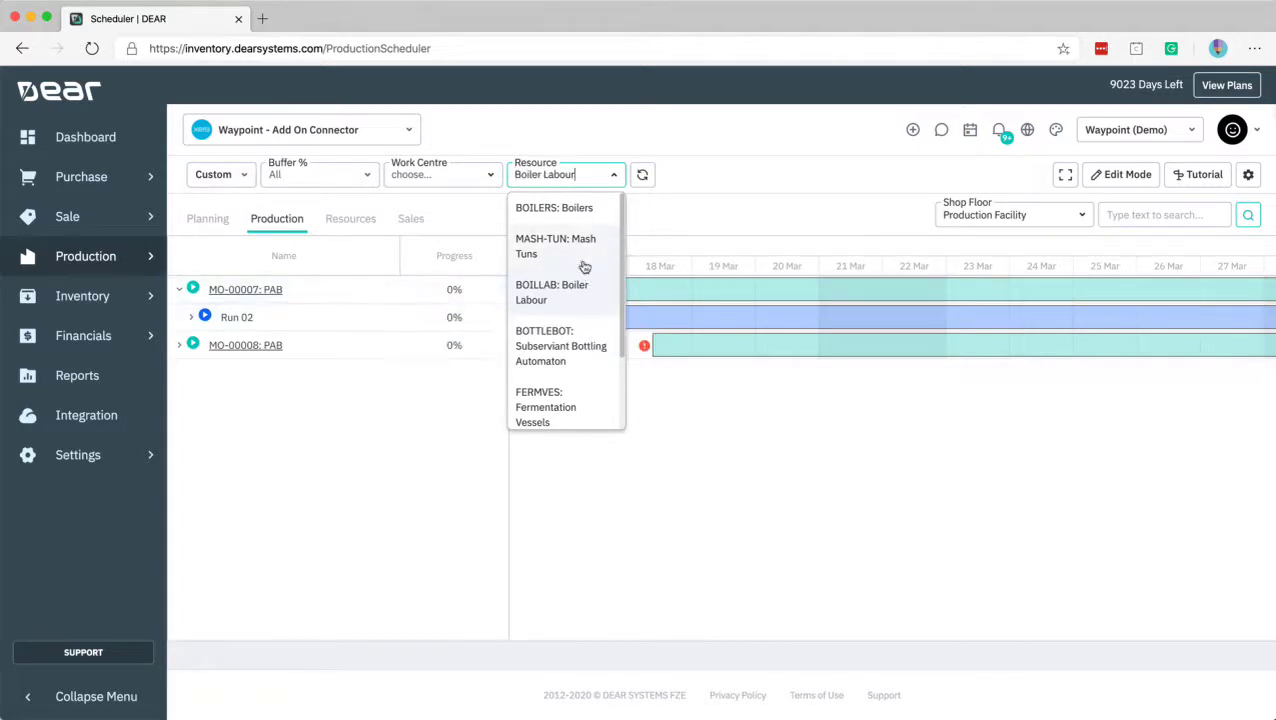
left_click(645, 177)
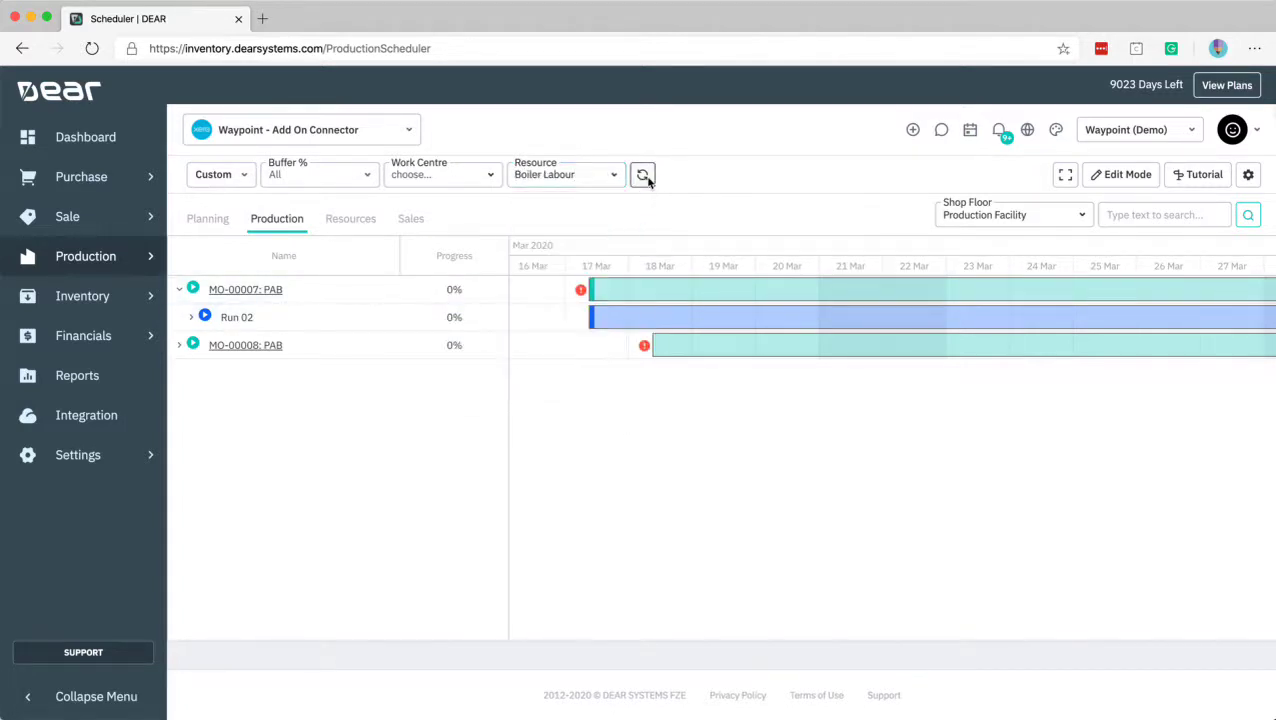
left_click(178, 291)
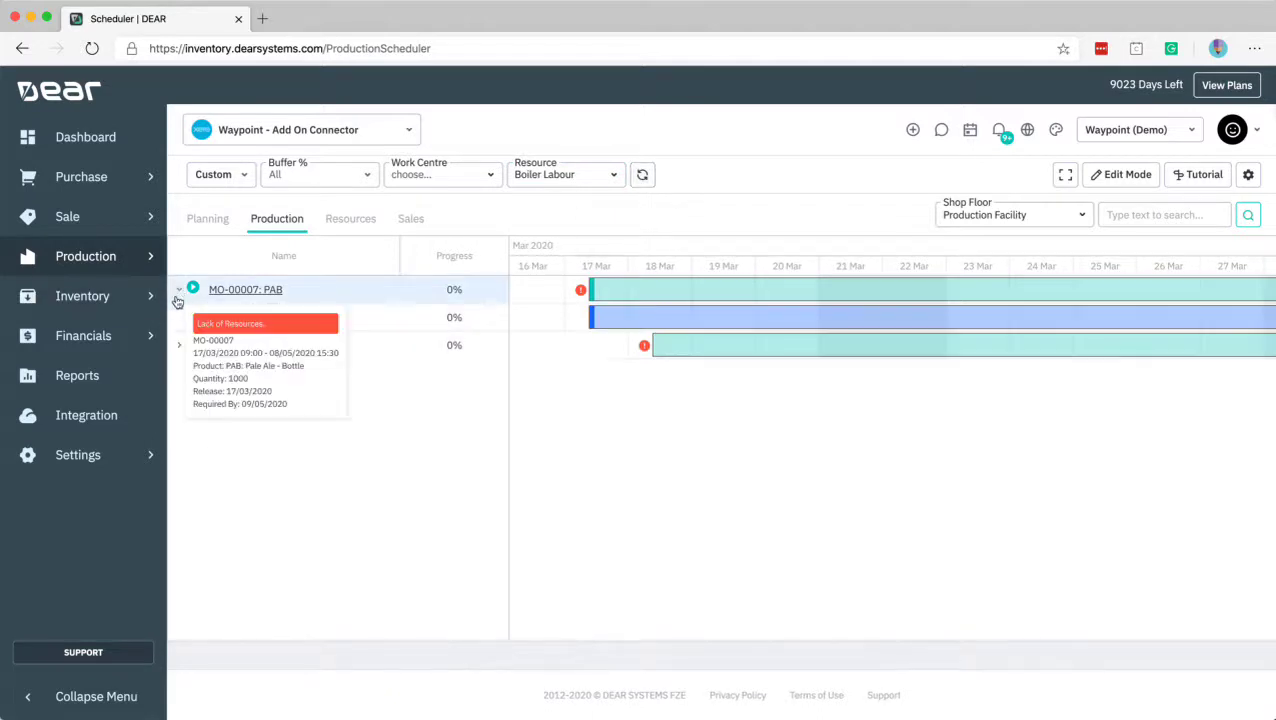
left_click(179, 347)
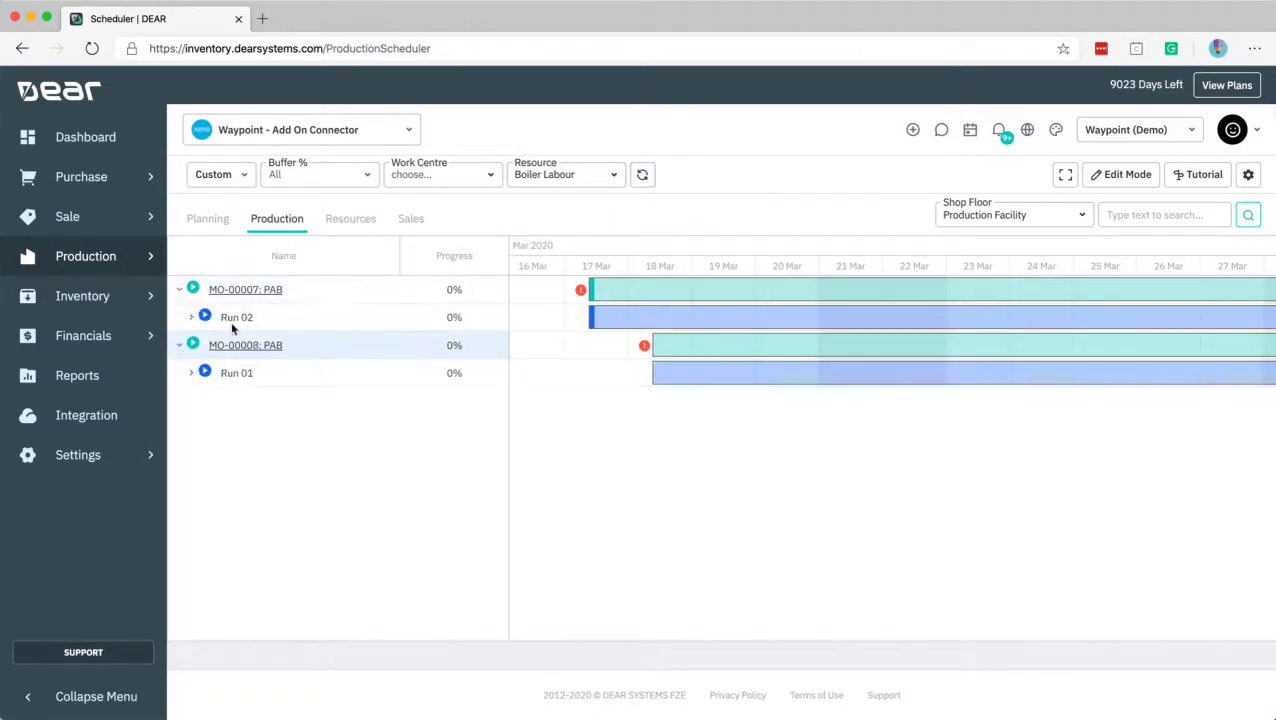
Clear the Boiler Labour selection from the Resource filter.
left_click(613, 176)
left_click(566, 289)
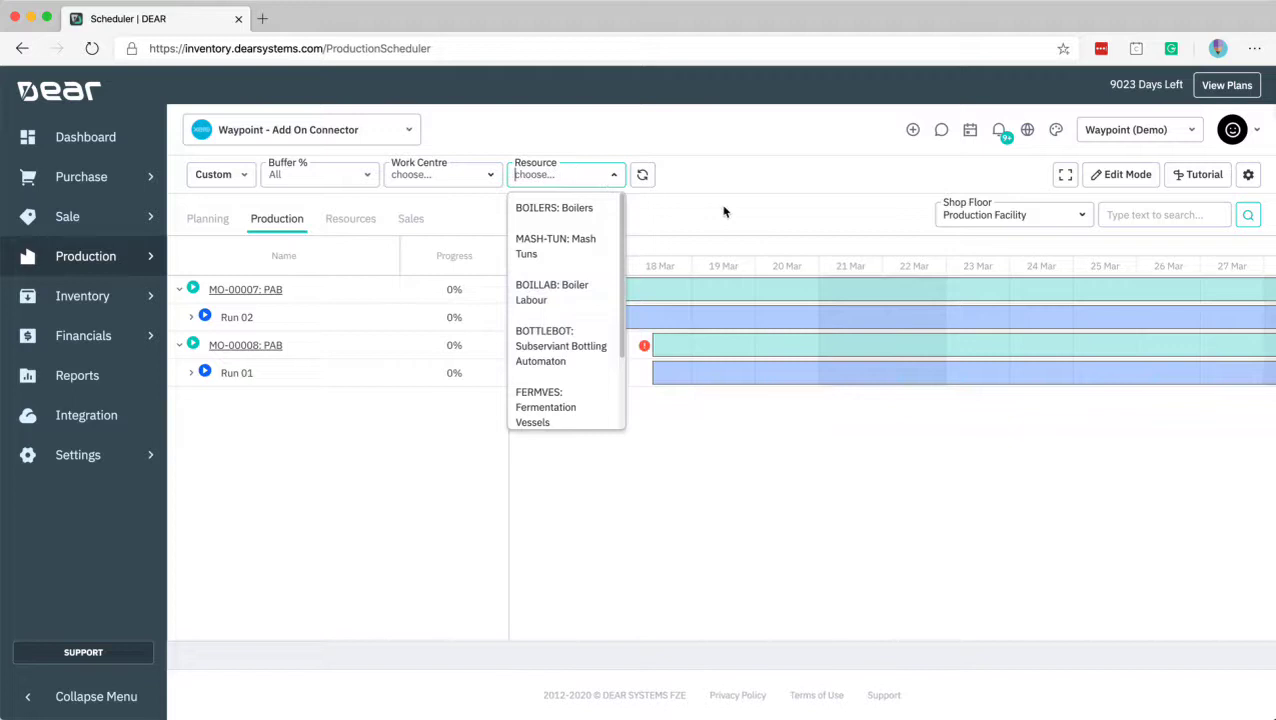
left_click(708, 209)
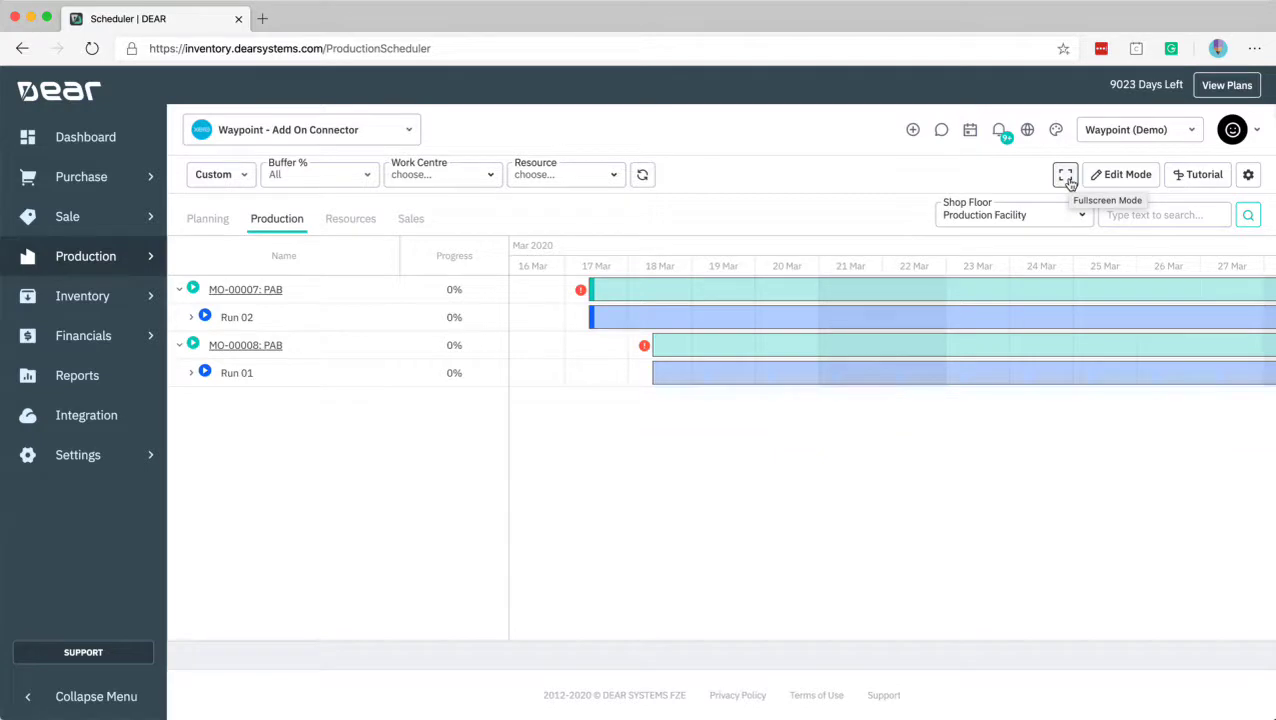
In edit mode, link the Boiling operation of Run 02 to order MO-00008 as a dependency, and discard the changes.
left_click(1125, 176)
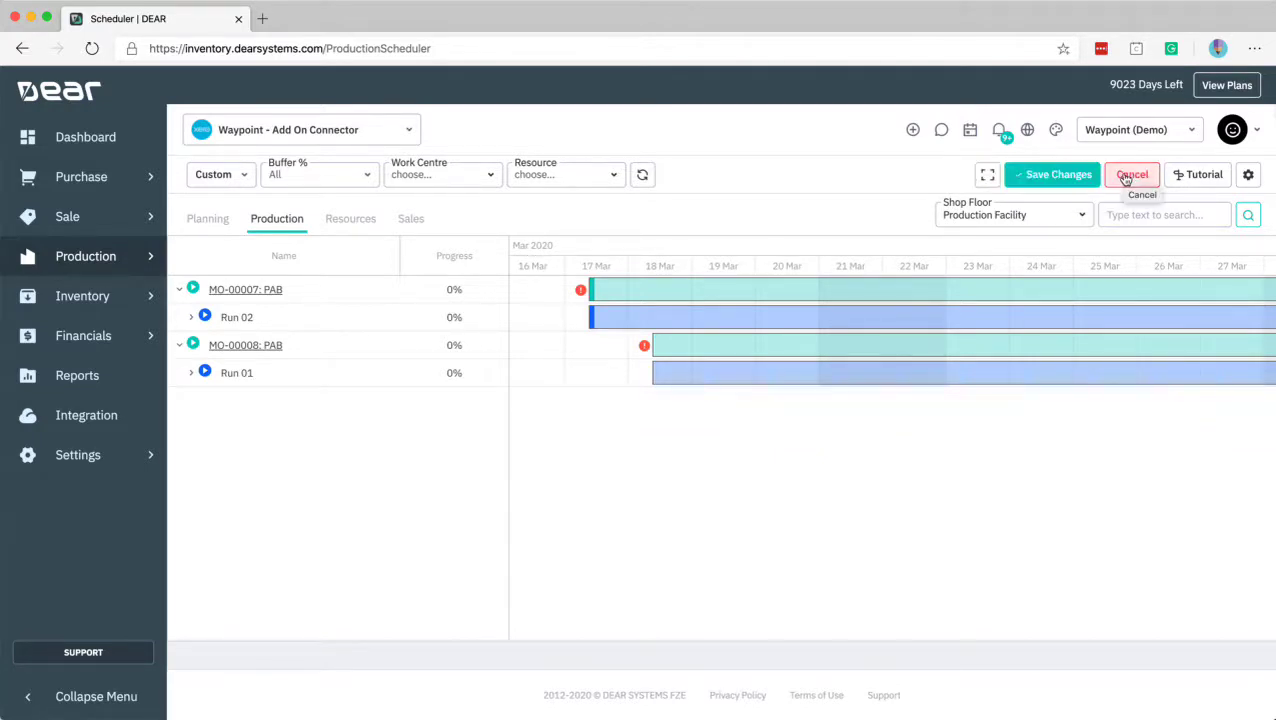
left_click(191, 317)
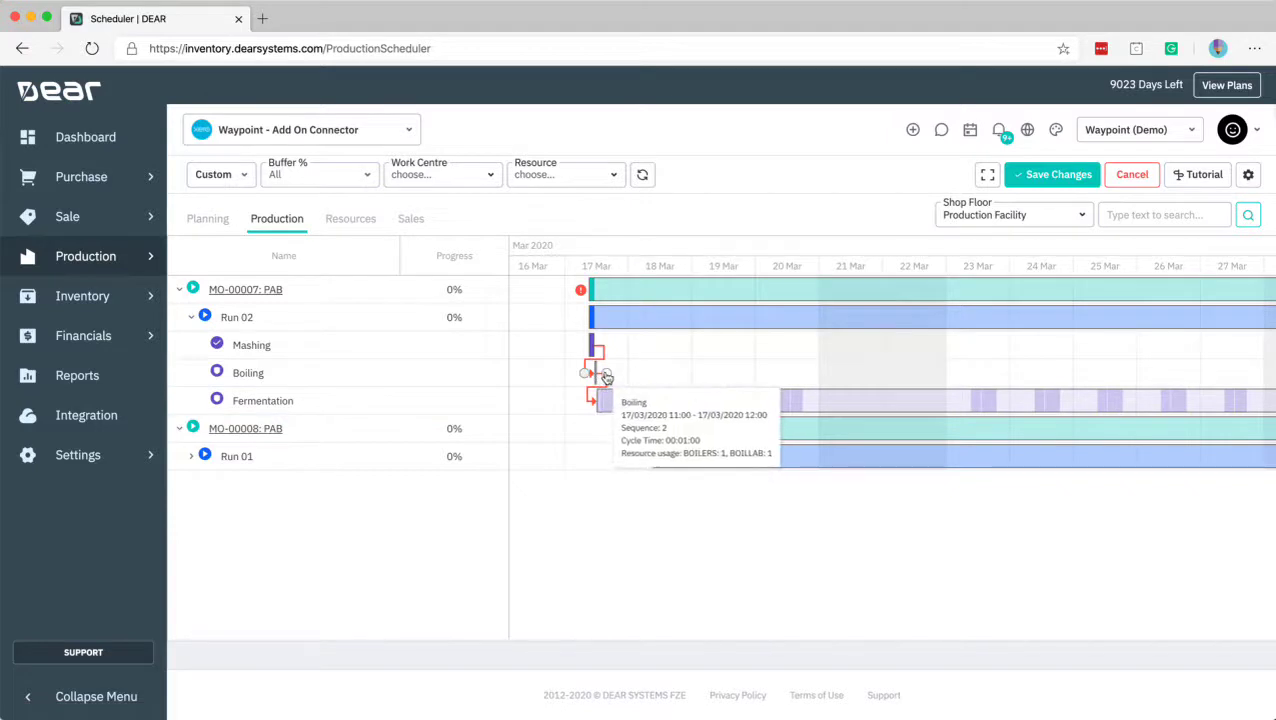
left_click_drag(606, 377, 664, 436)
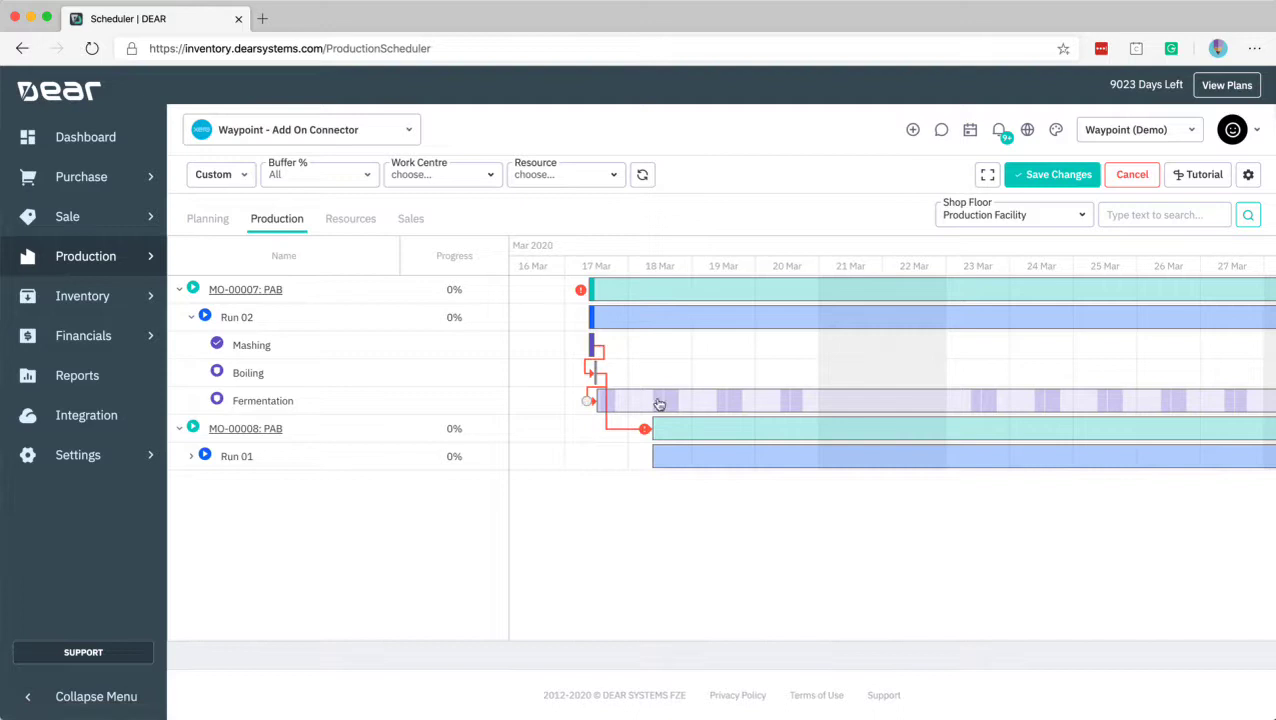
left_click(1127, 174)
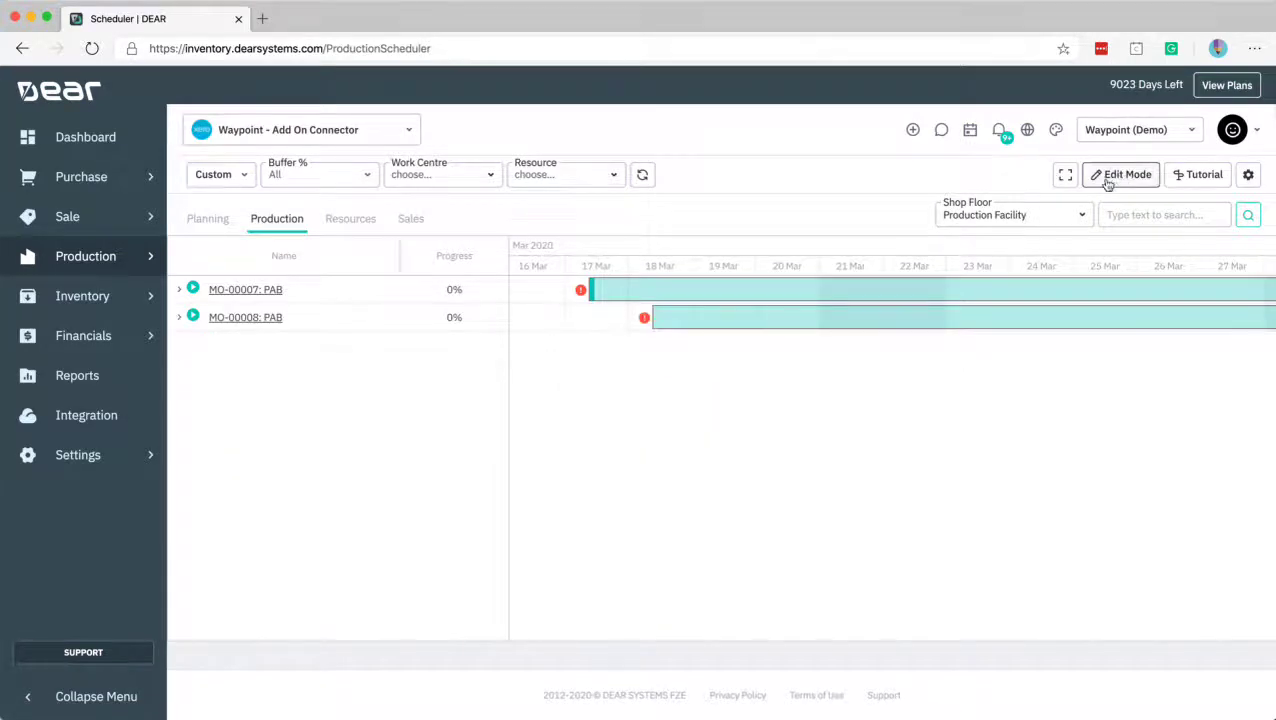
Expand all groups of the schedule at once using the layout settings.
left_click(1249, 175)
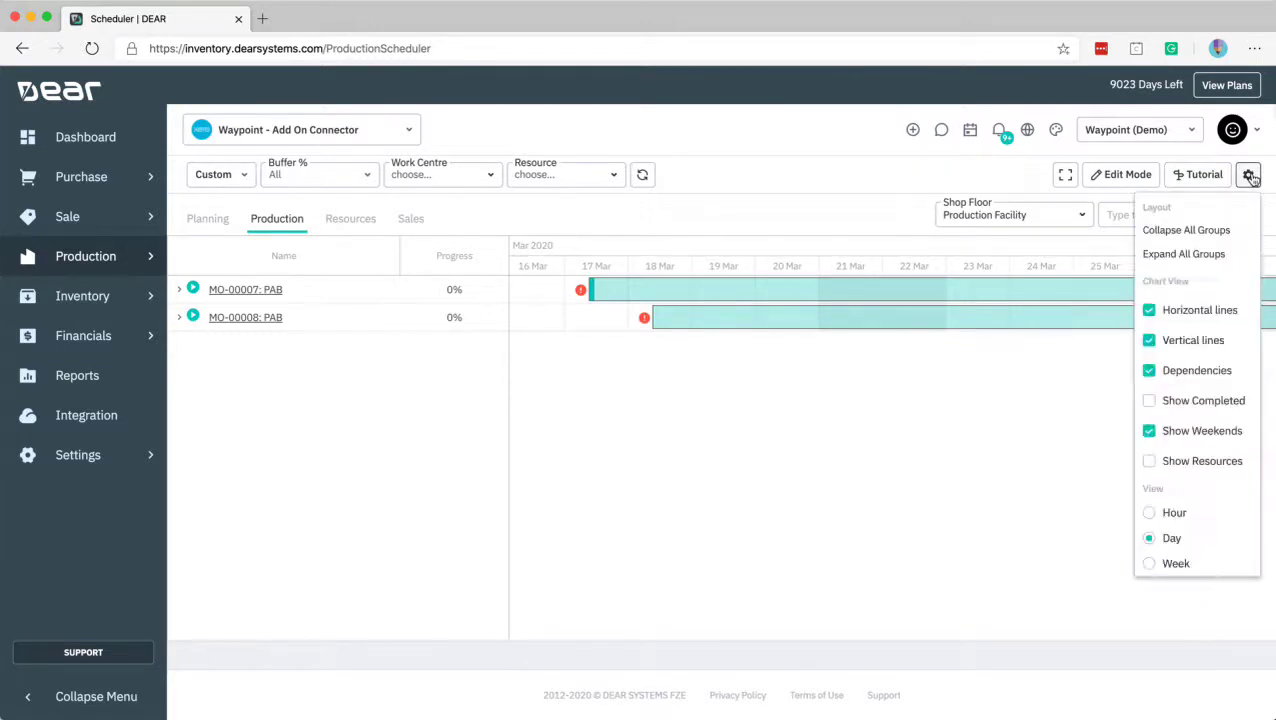
left_click(1184, 255)
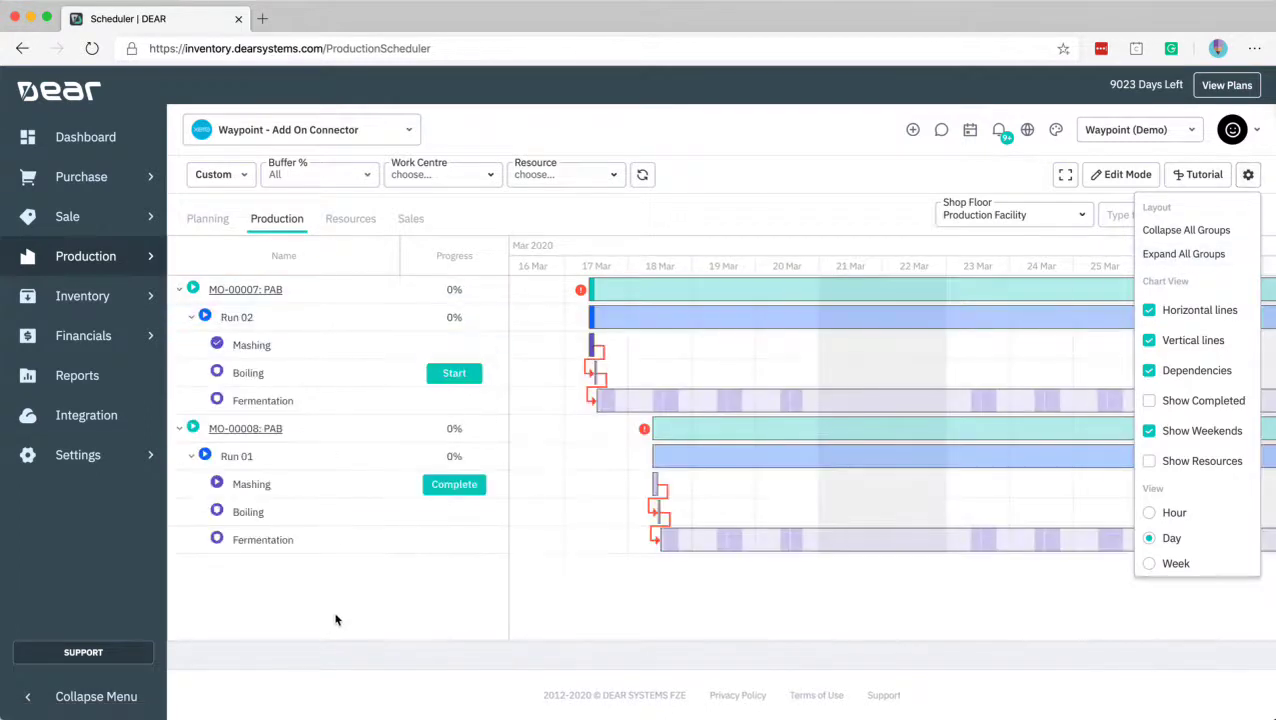
Try the chart view options by turning horizontal lines, vertical lines and dependencies off and back on.
left_click(1150, 311)
left_click(1152, 313)
left_click(1149, 343)
left_click(1148, 372)
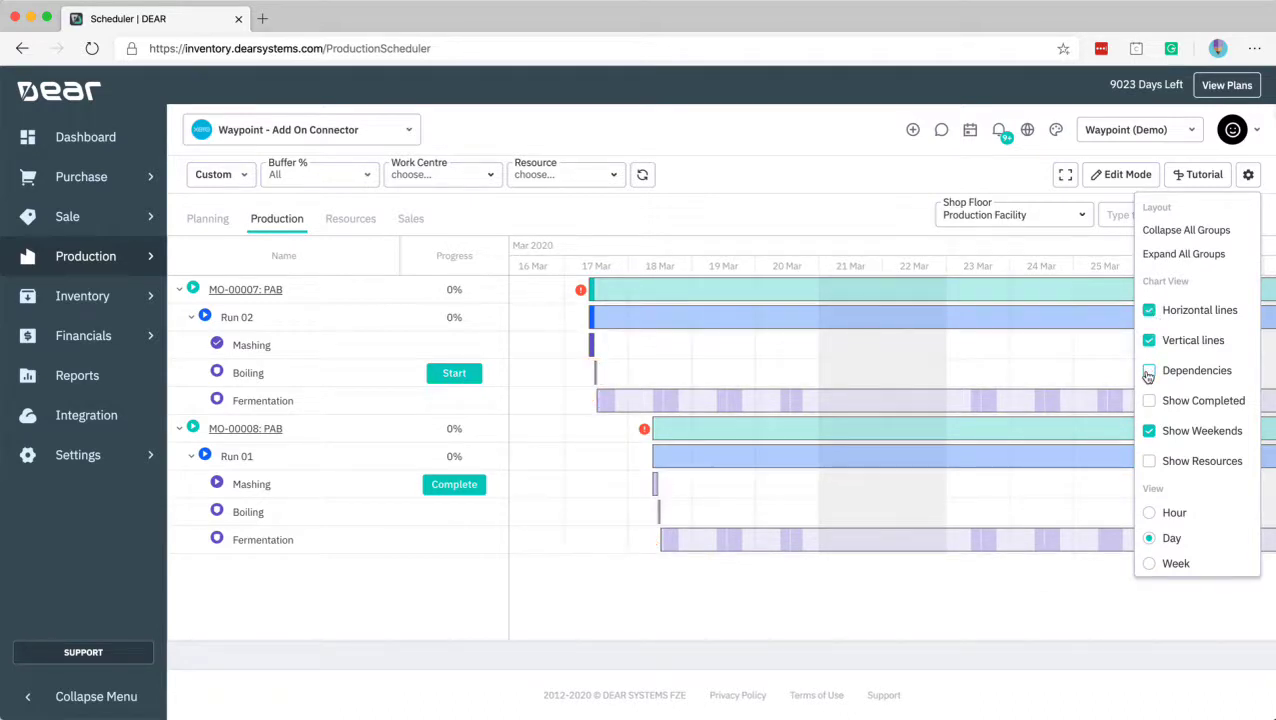
left_click(1148, 372)
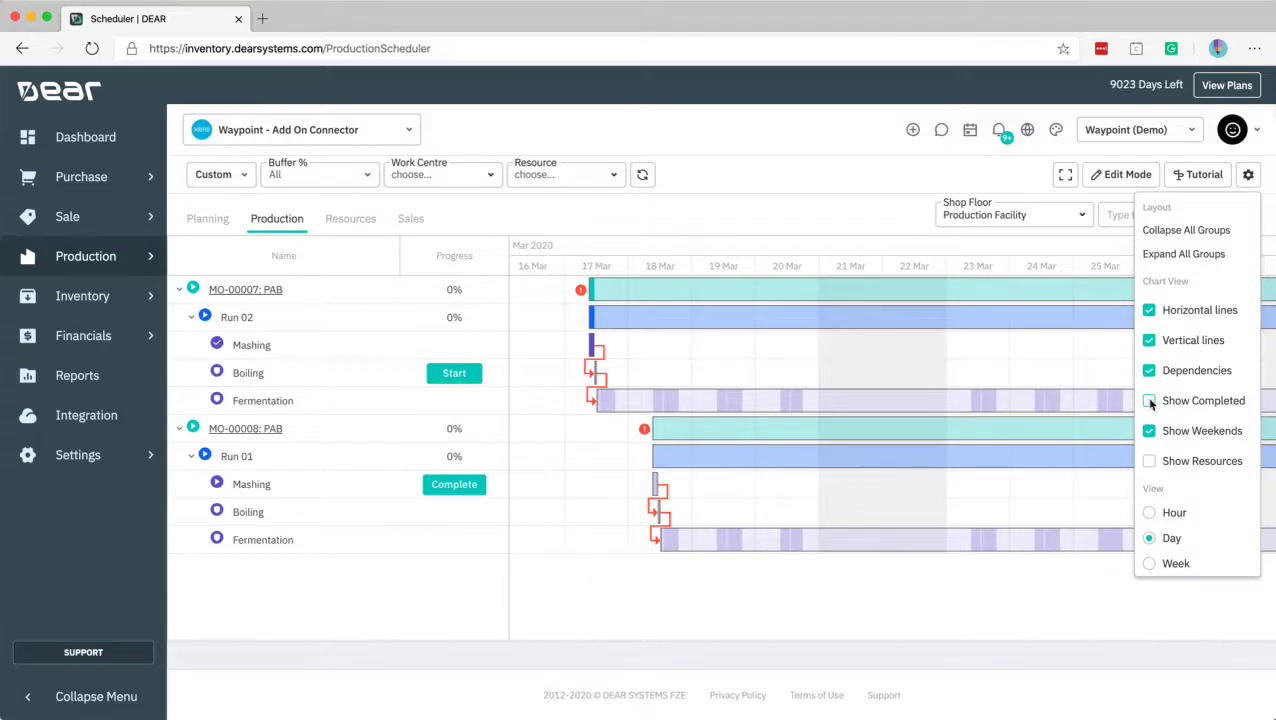
Try showing completed orders with all schedule groups expanded, and hide the completed orders again.
left_click(1149, 401)
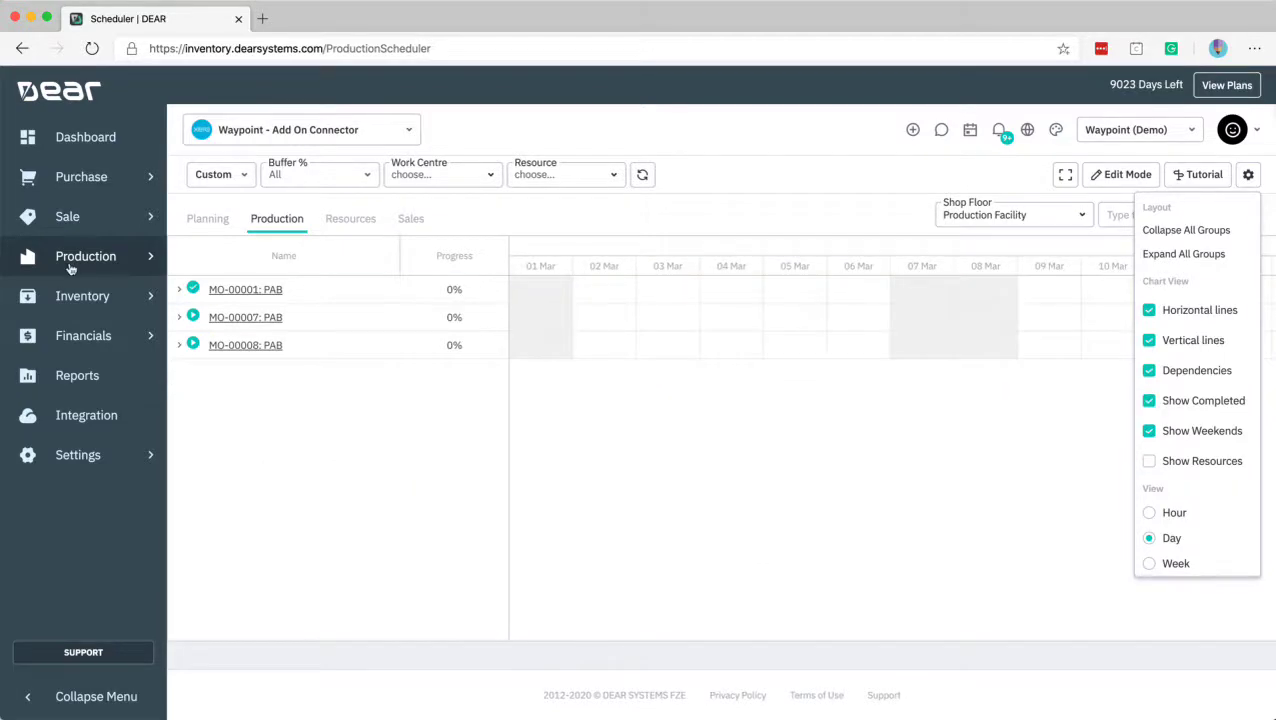
left_click(1222, 253)
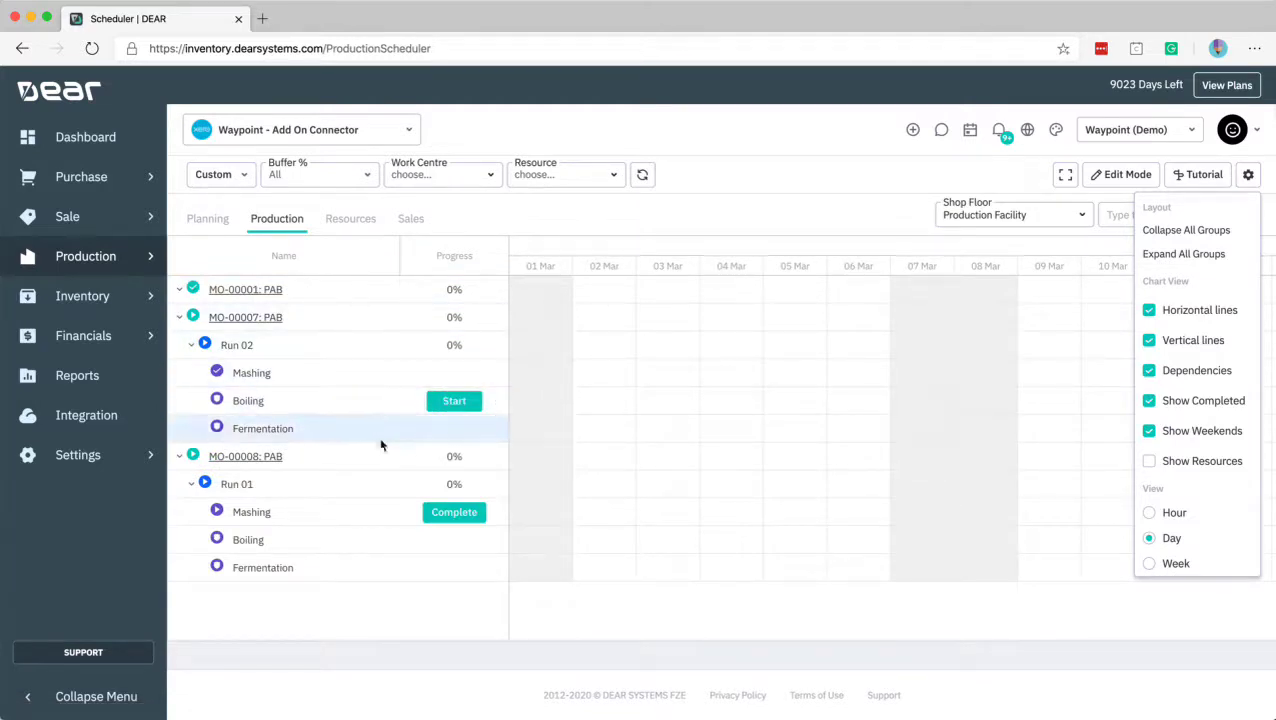
left_click(1149, 401)
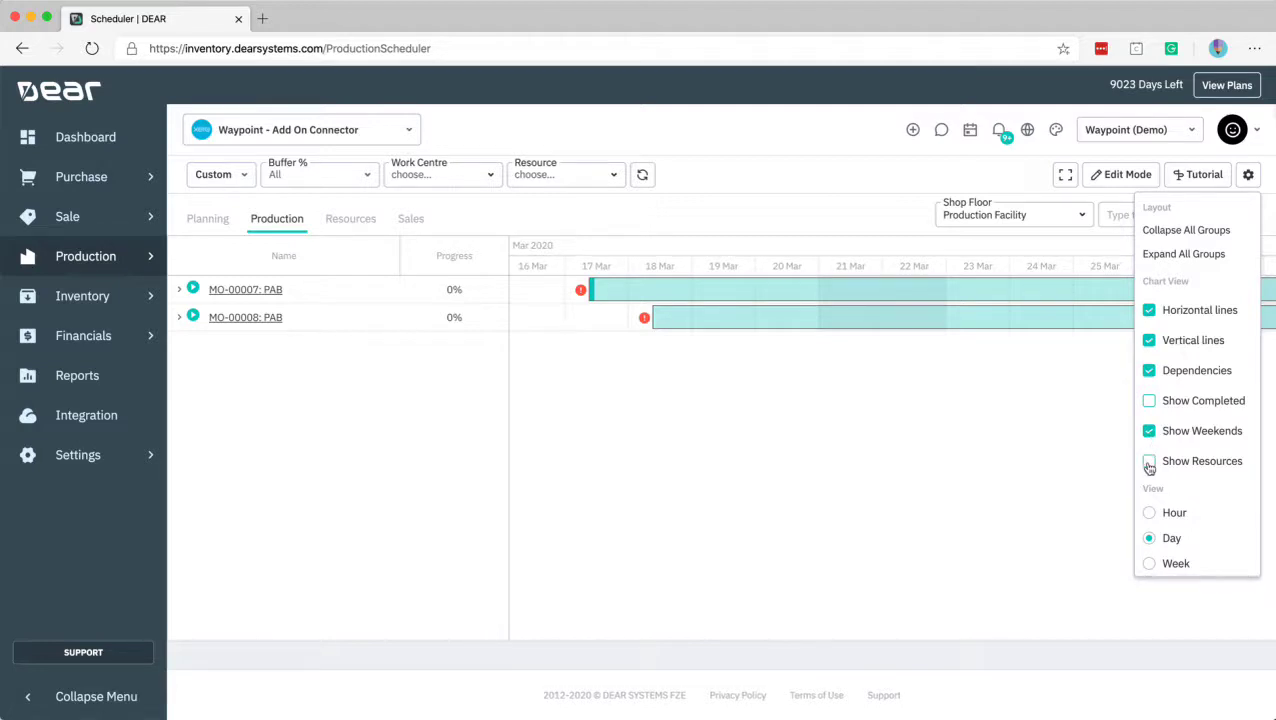
Show the resources below the production schedule and refresh the chart.
left_click(1149, 465)
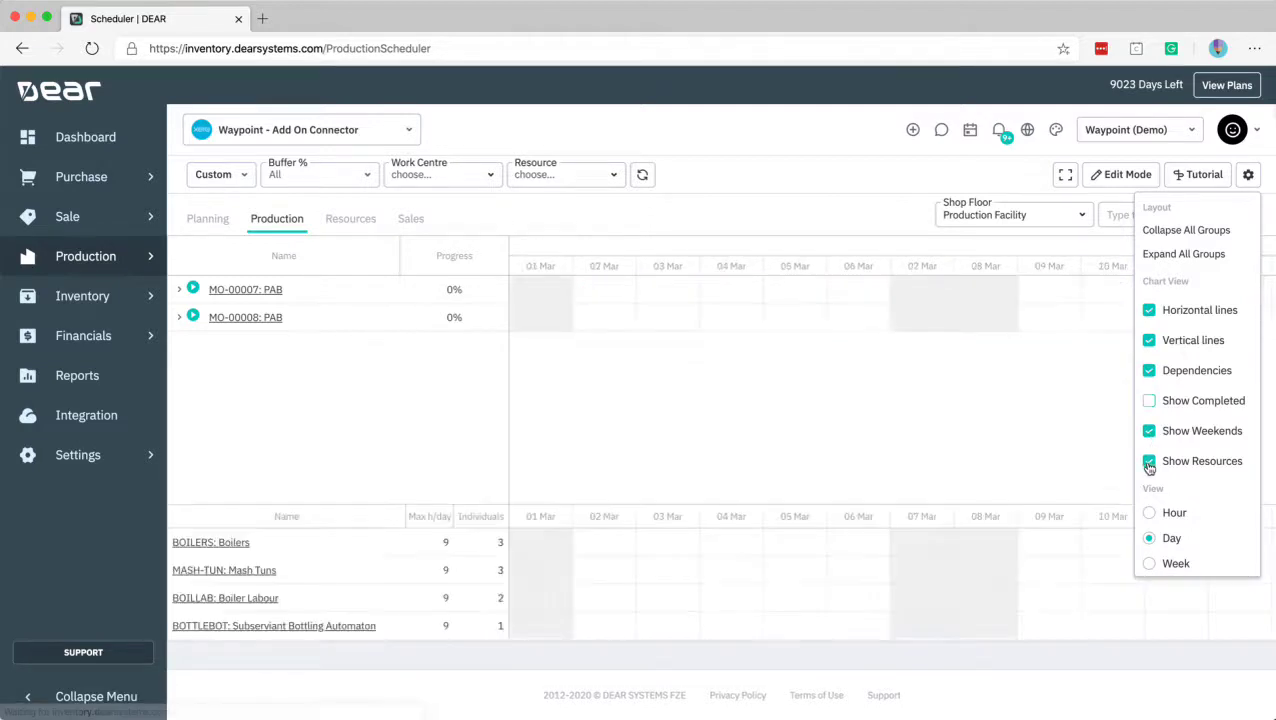
left_click(708, 435)
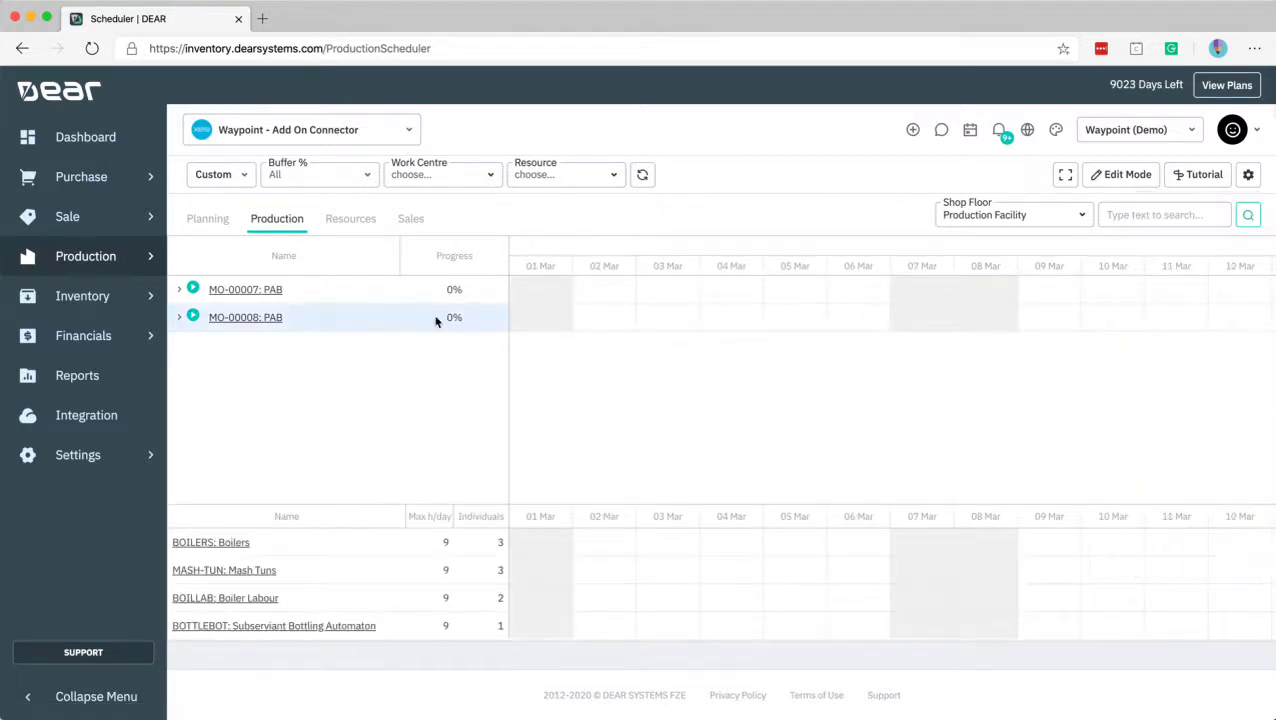
left_click(645, 176)
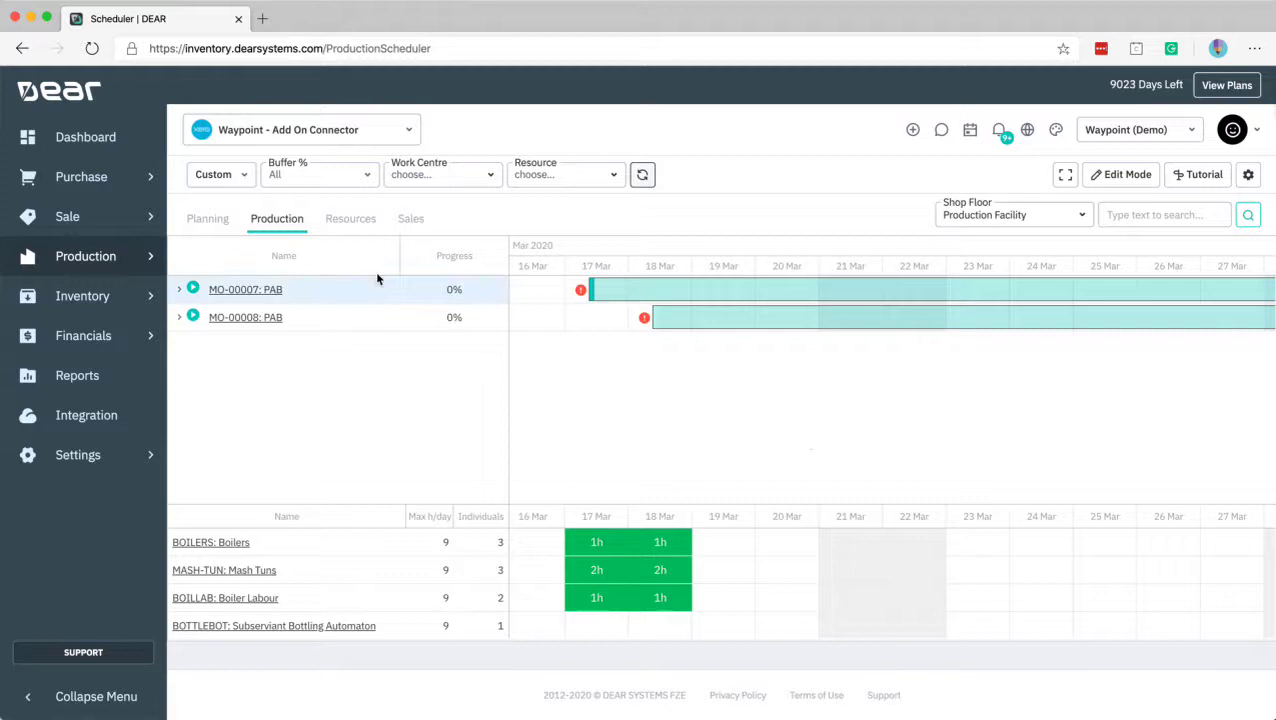
Select planned order MO-00009 in the planning view to check the option for releasing orders.
left_click(207, 219)
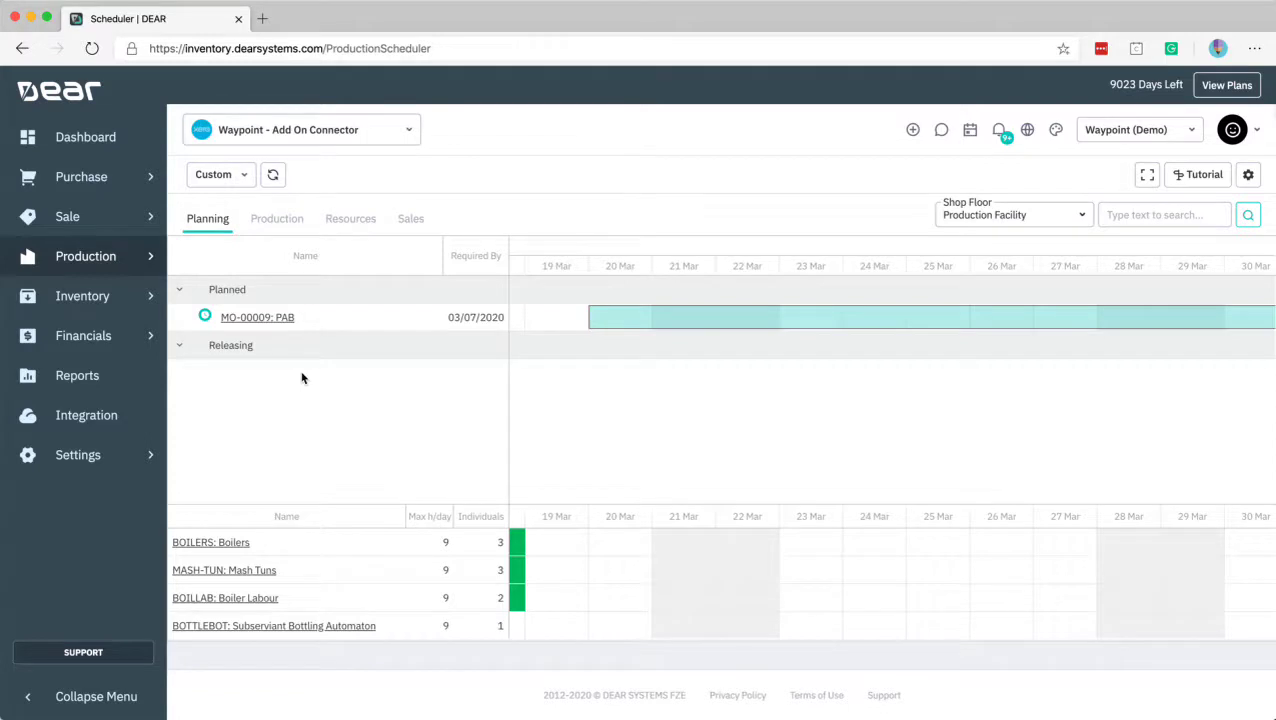
left_click(369, 317)
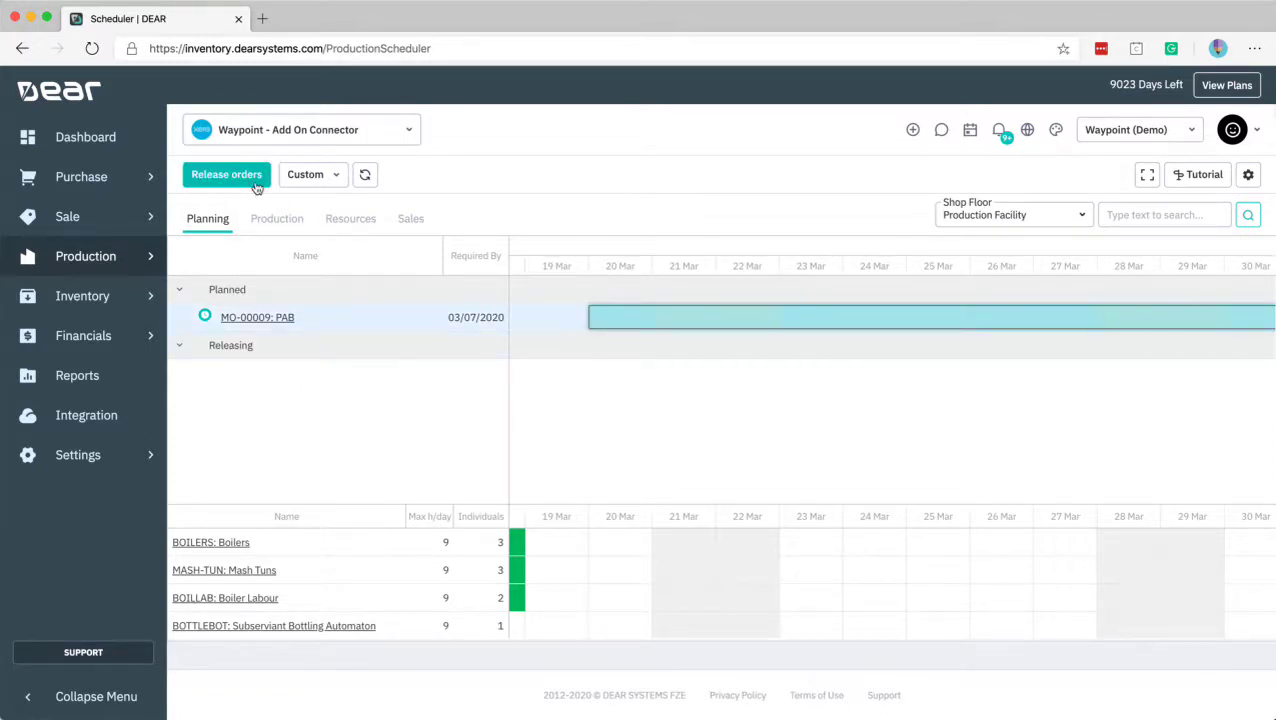
mouse_move(274, 318)
mouse_move(460, 328)
Return to the production view and check its Shop Floor choices and text search.
left_click(270, 220)
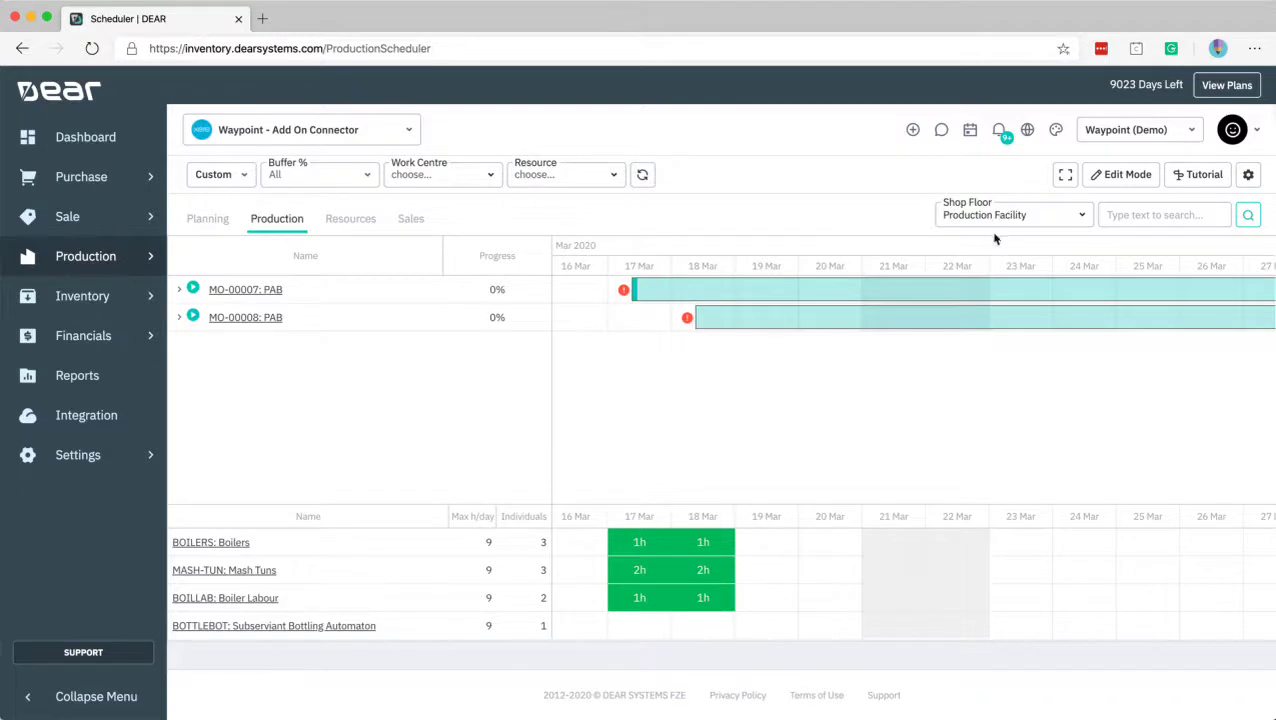
left_click(1080, 220)
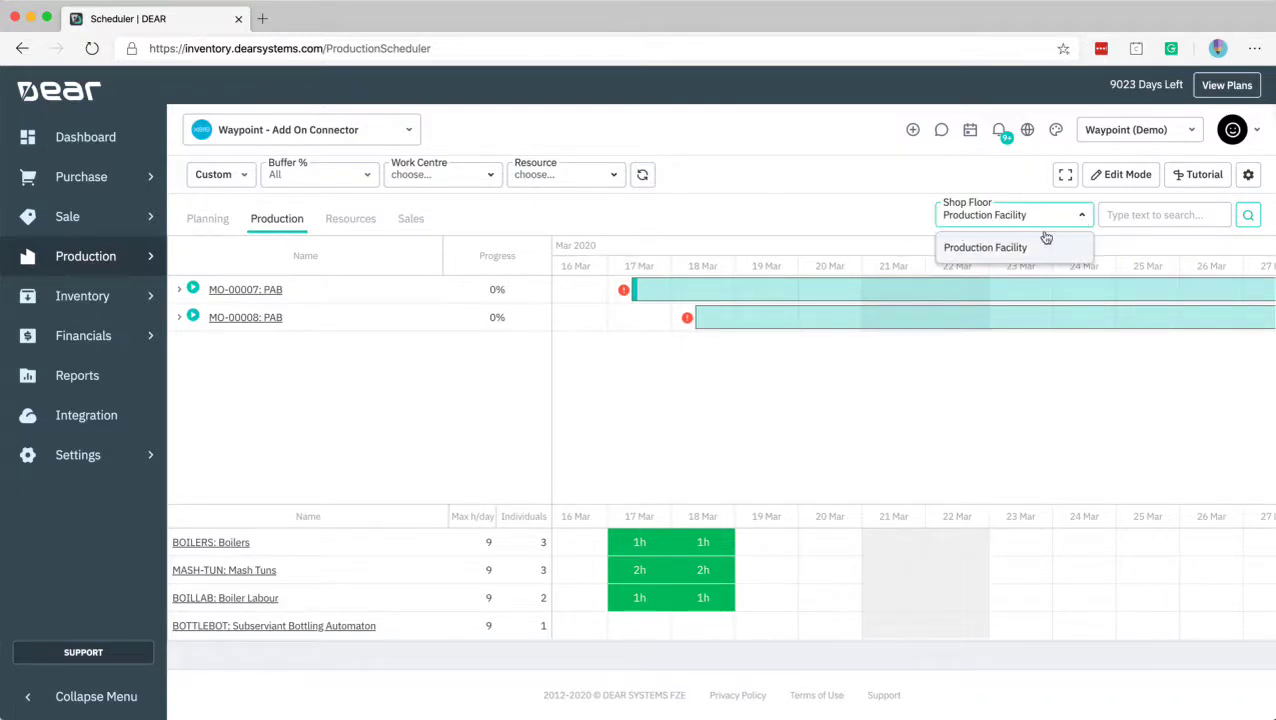
left_click(1199, 212)
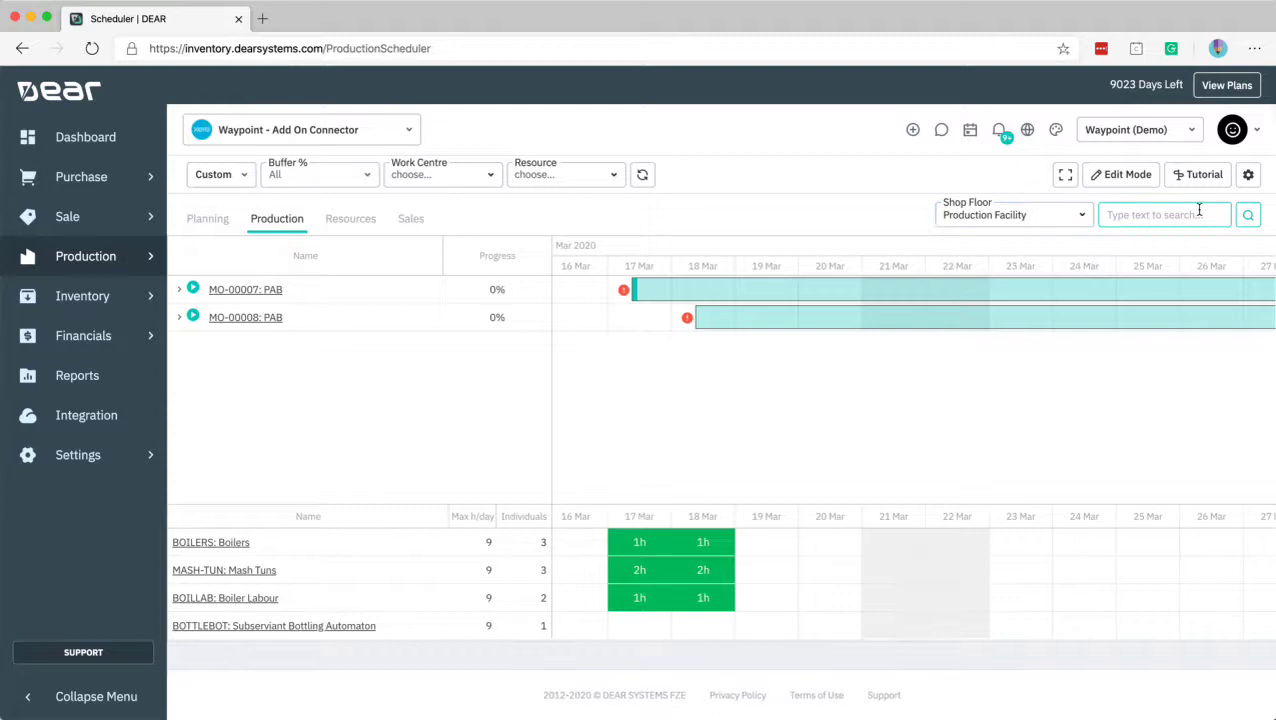
Try the Week and Hour time scales on the production chart and switch back to Day.
left_click(1247, 175)
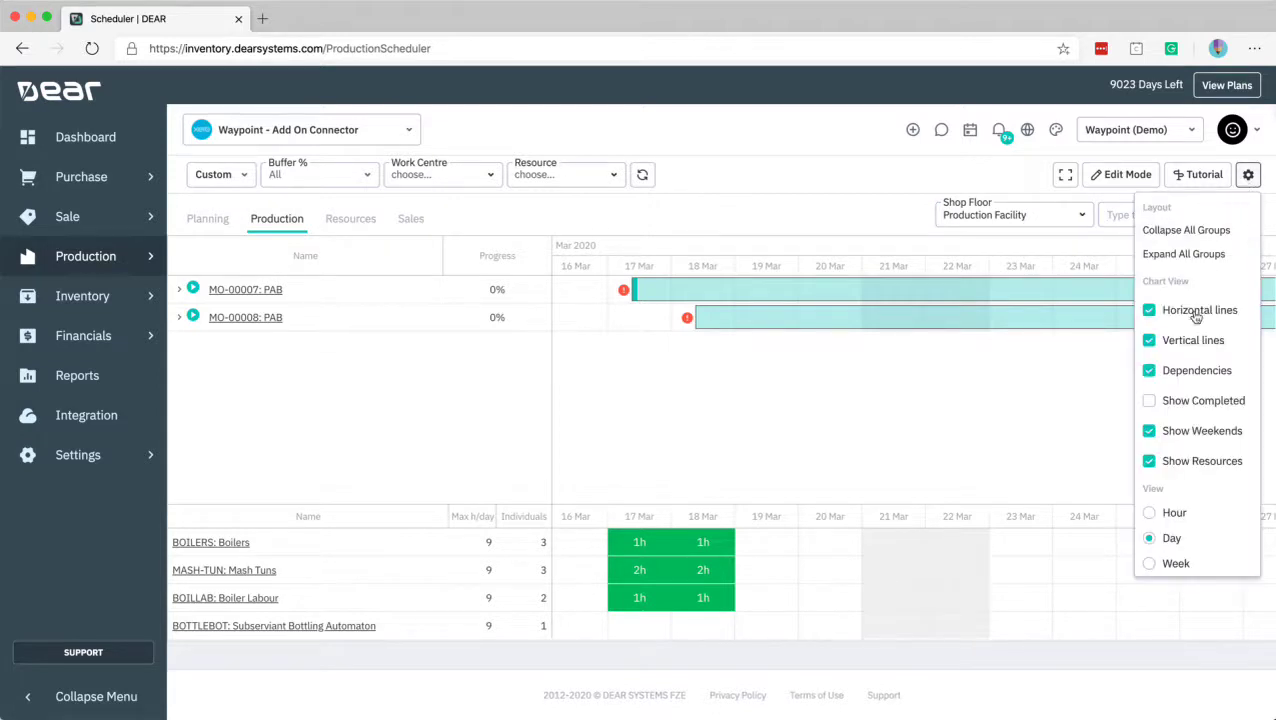
left_click(1160, 563)
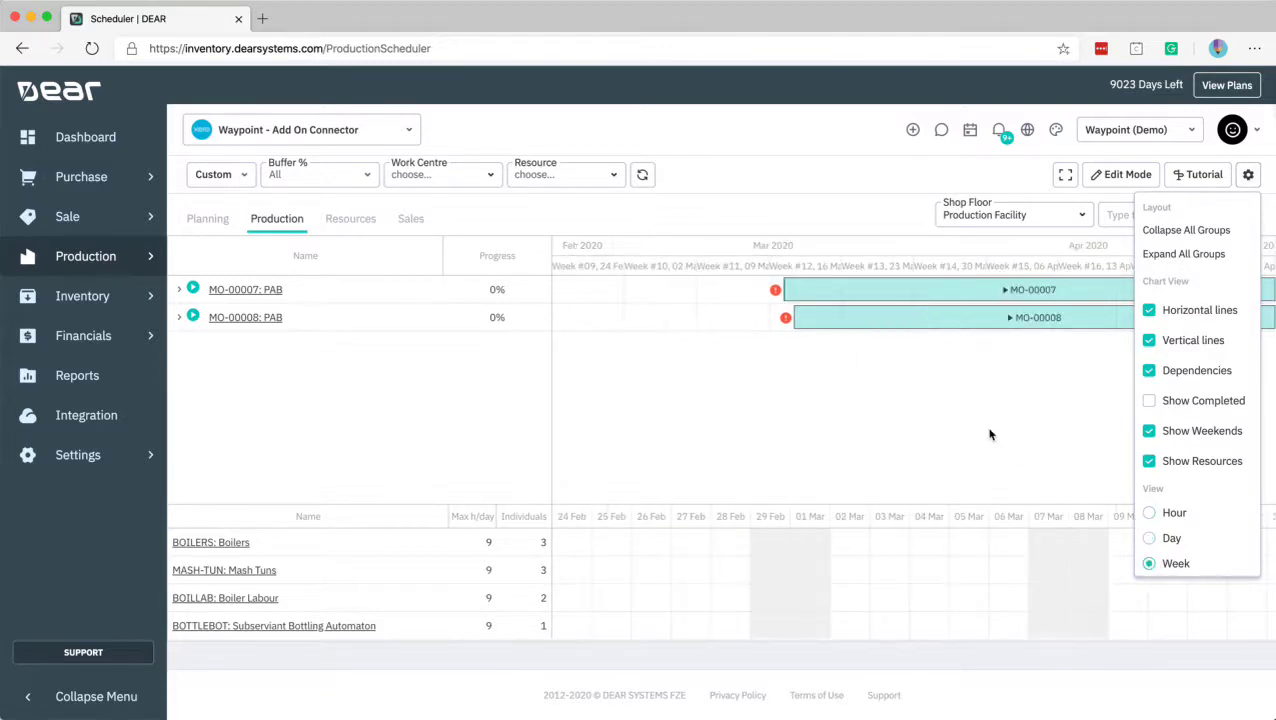
left_click(1162, 517)
left_click(1163, 540)
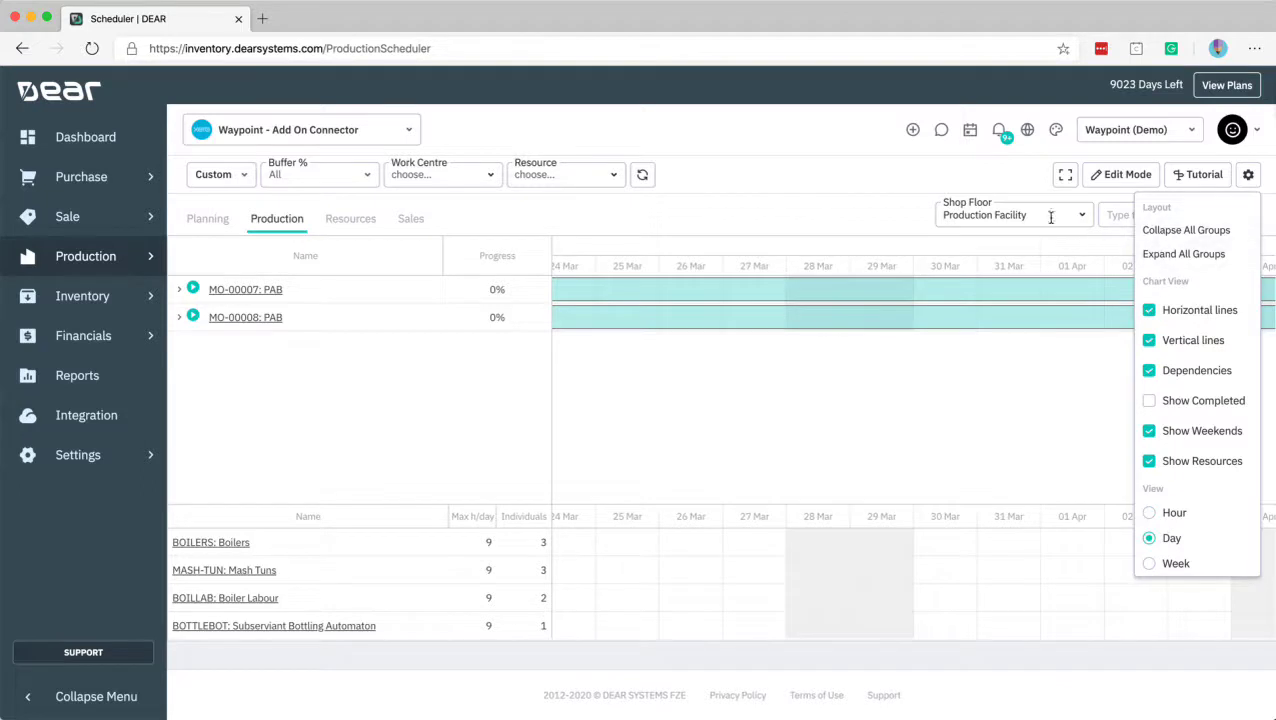
left_click(917, 179)
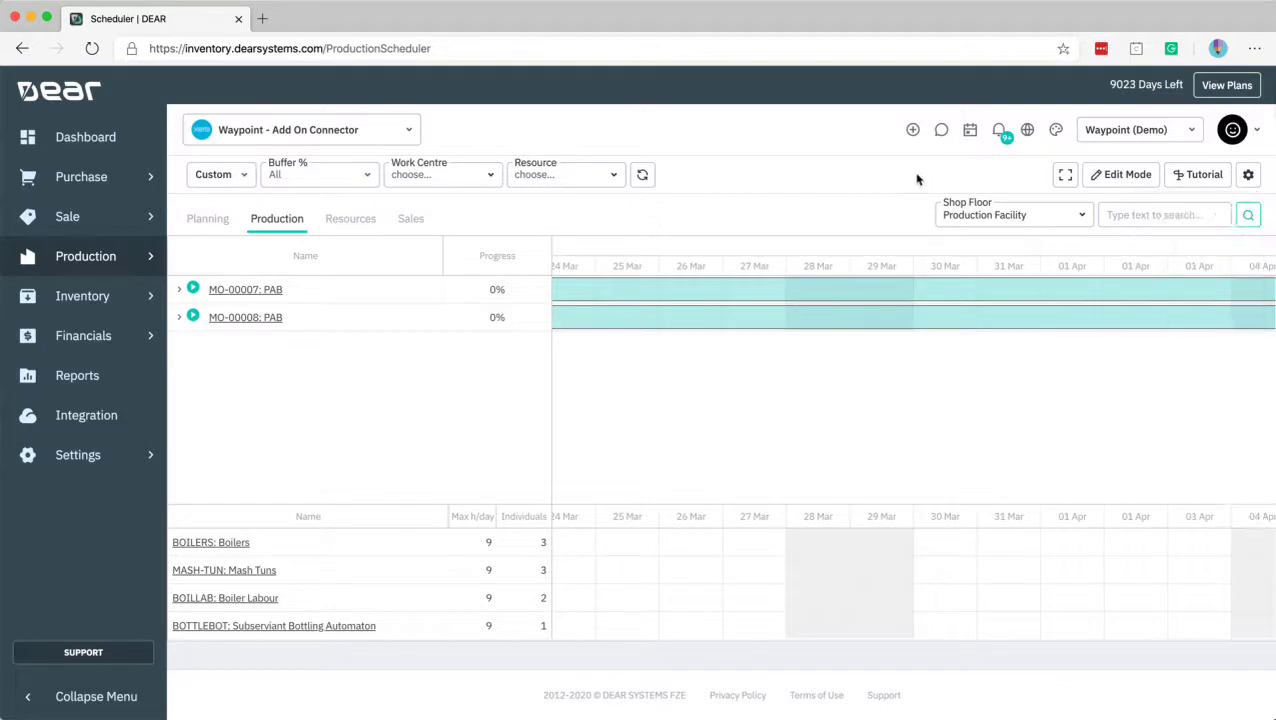
In the resources view, expand Mashing Labour, Mash Tuns, Boiler Labour and Boilers to examine the operations scheduled on each.
left_click(357, 219)
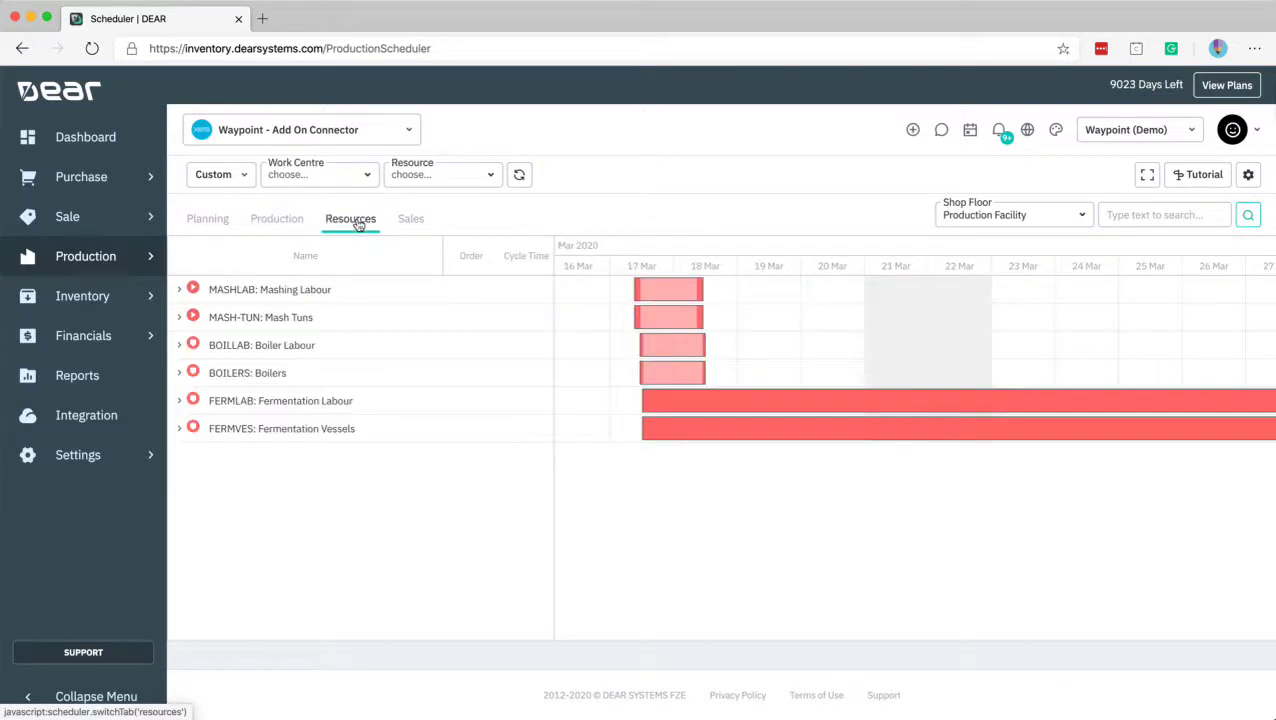
left_click(285, 227)
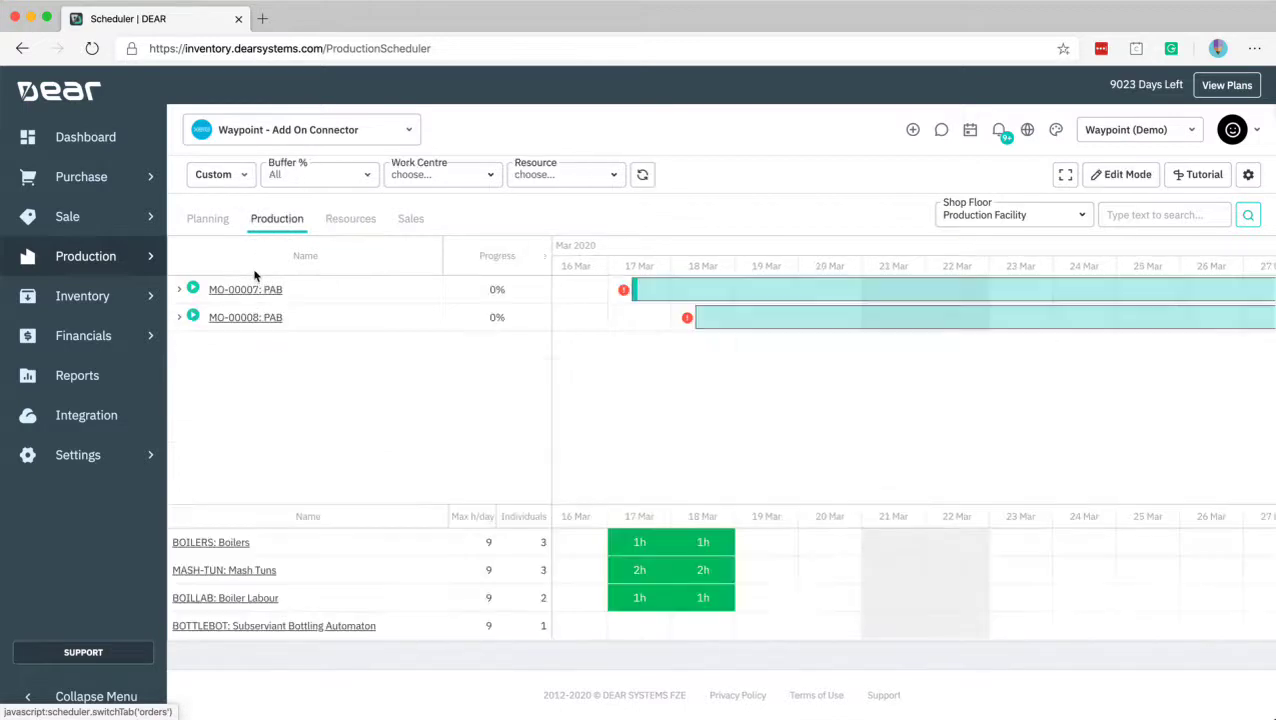
left_click(340, 231)
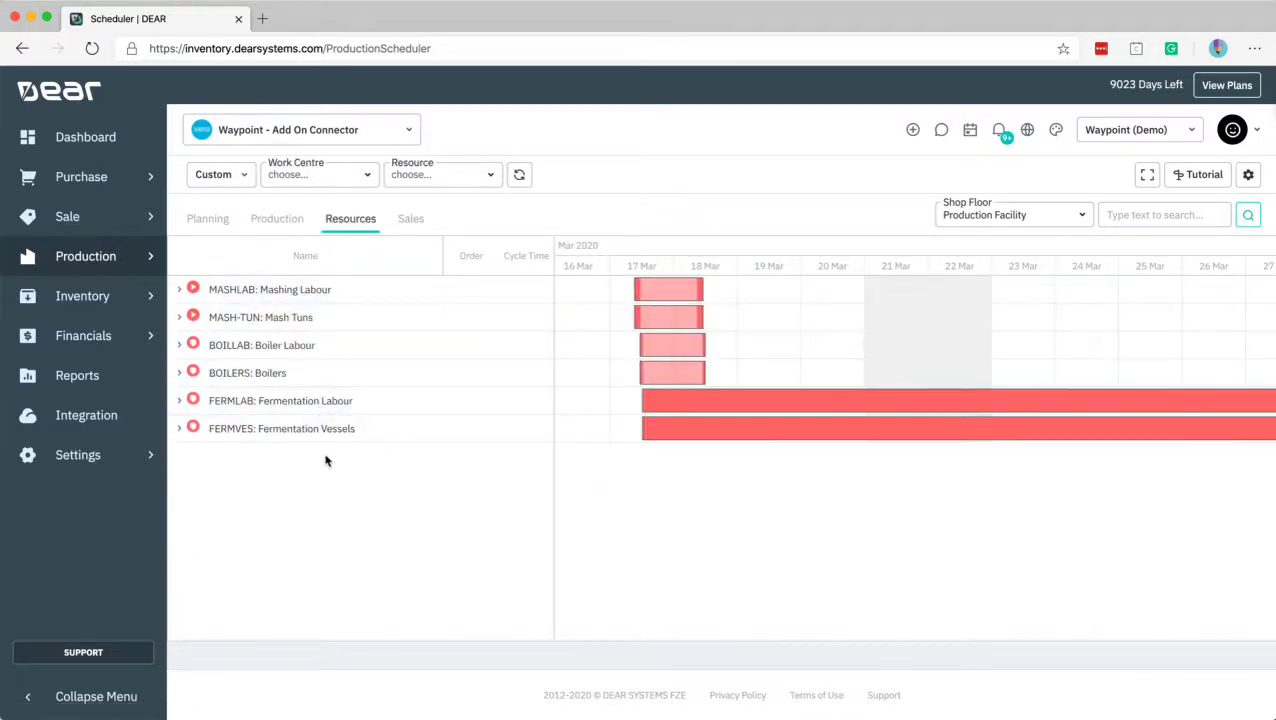
left_click(181, 291)
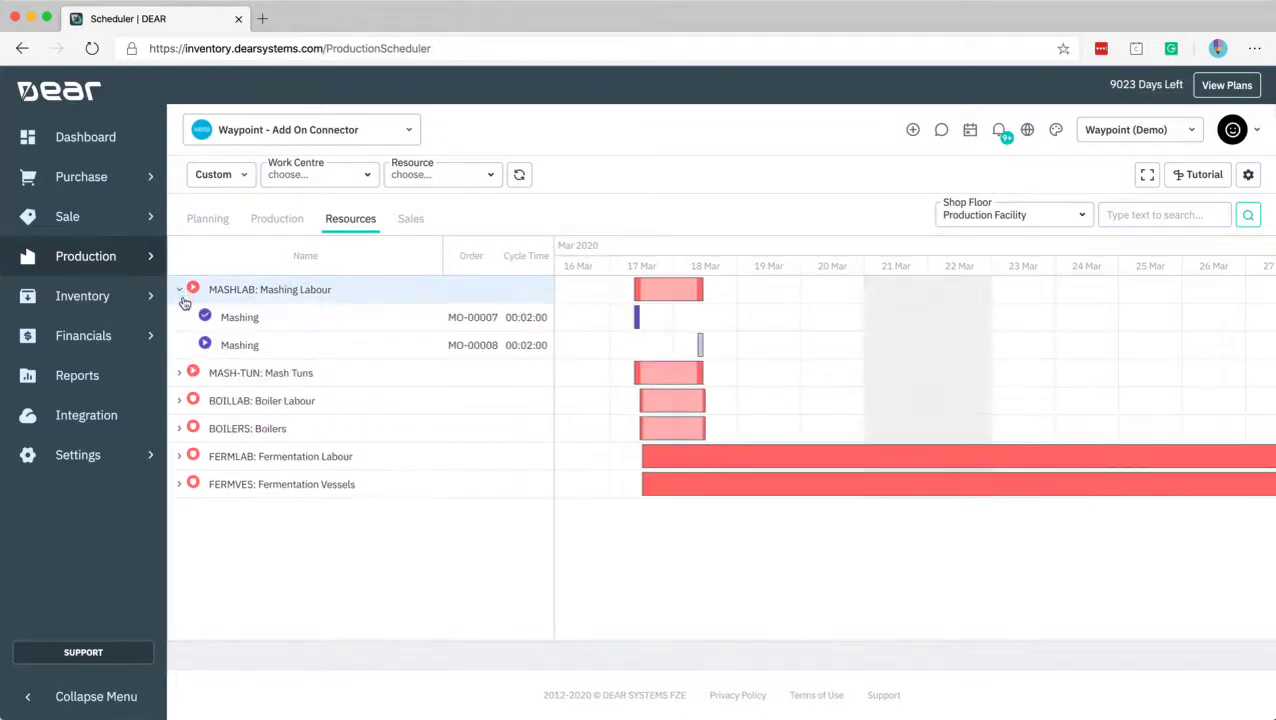
left_click(180, 373)
left_click(180, 457)
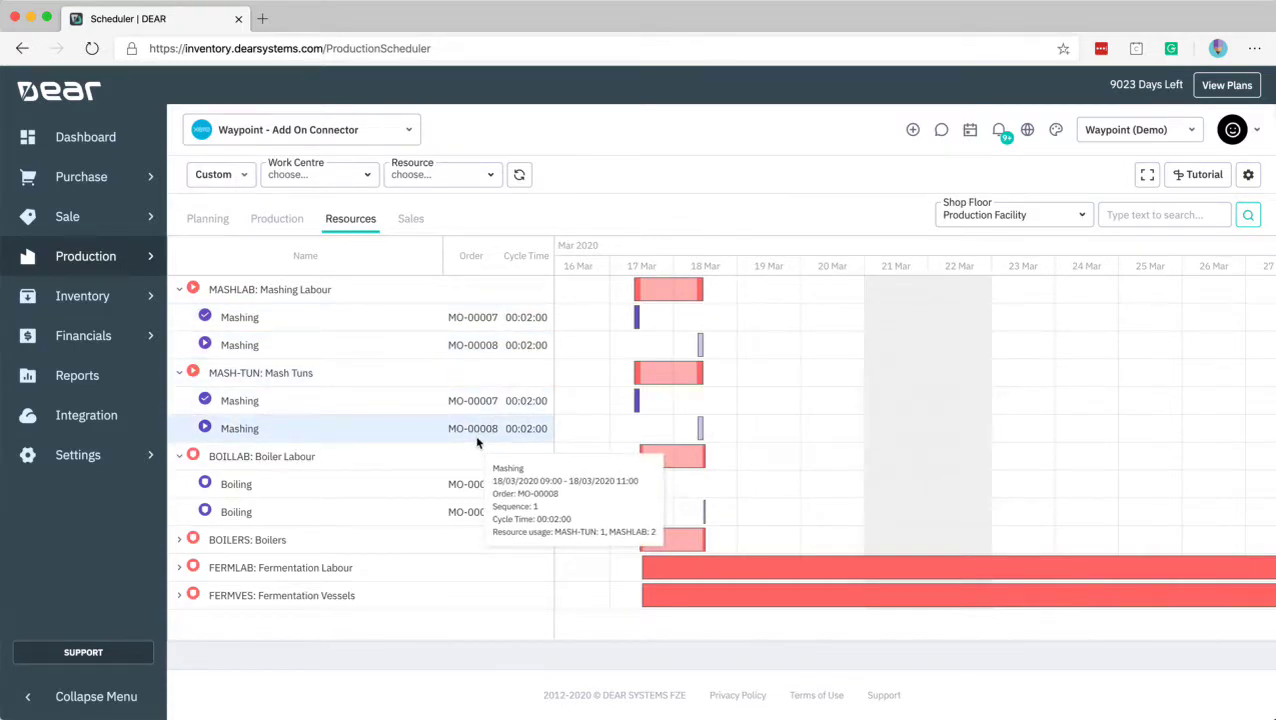
left_click(180, 542)
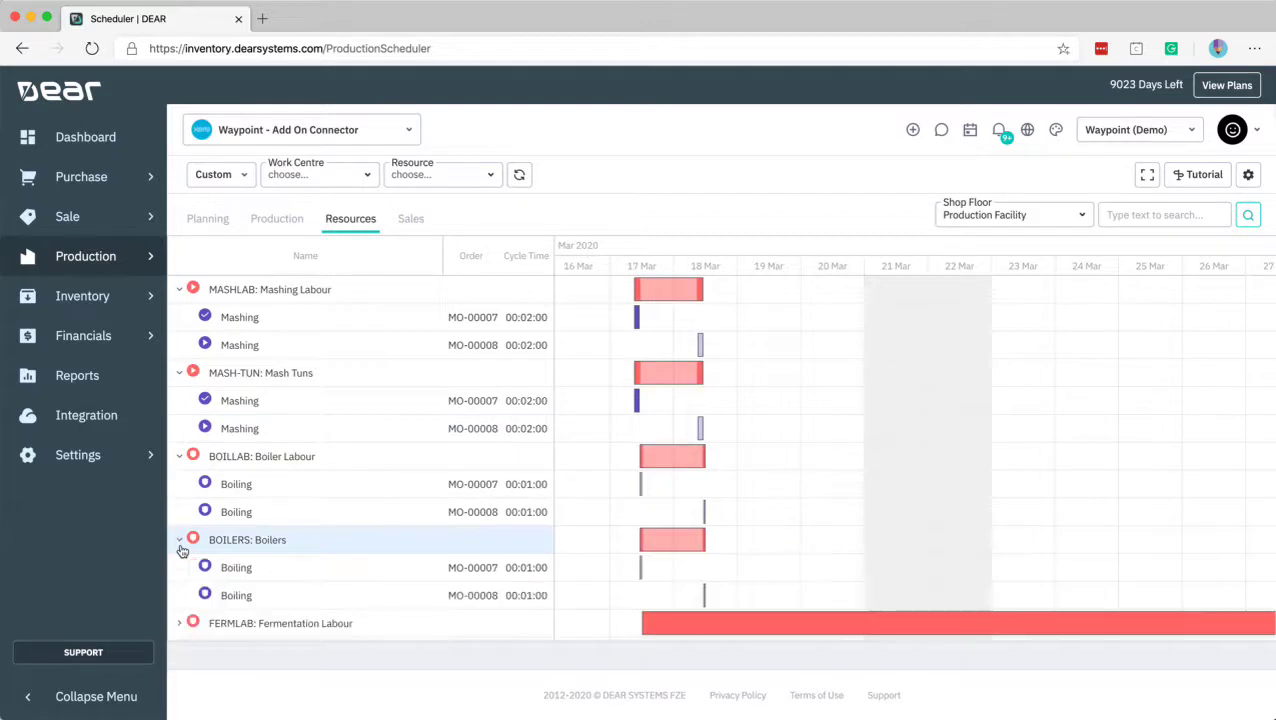
scroll(270, 543, "down", 1)
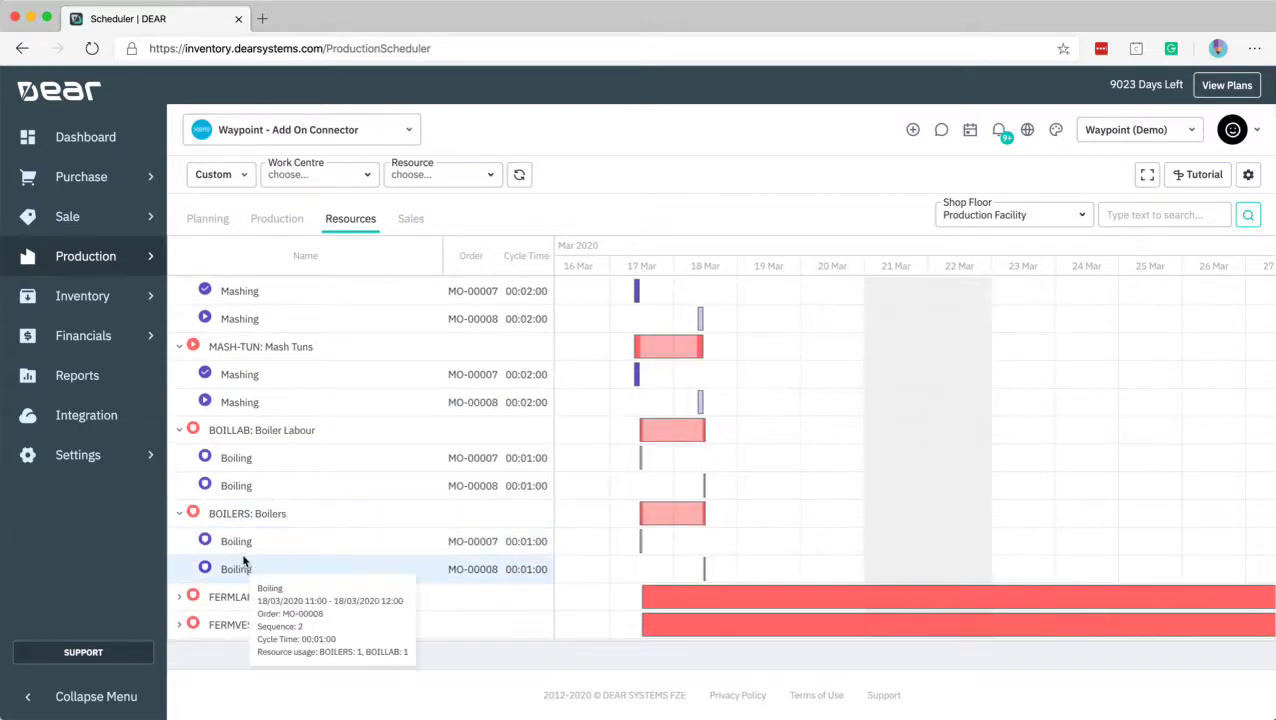
View the sales schedule and open the production Capacity Planner (BETA).
left_click(403, 241)
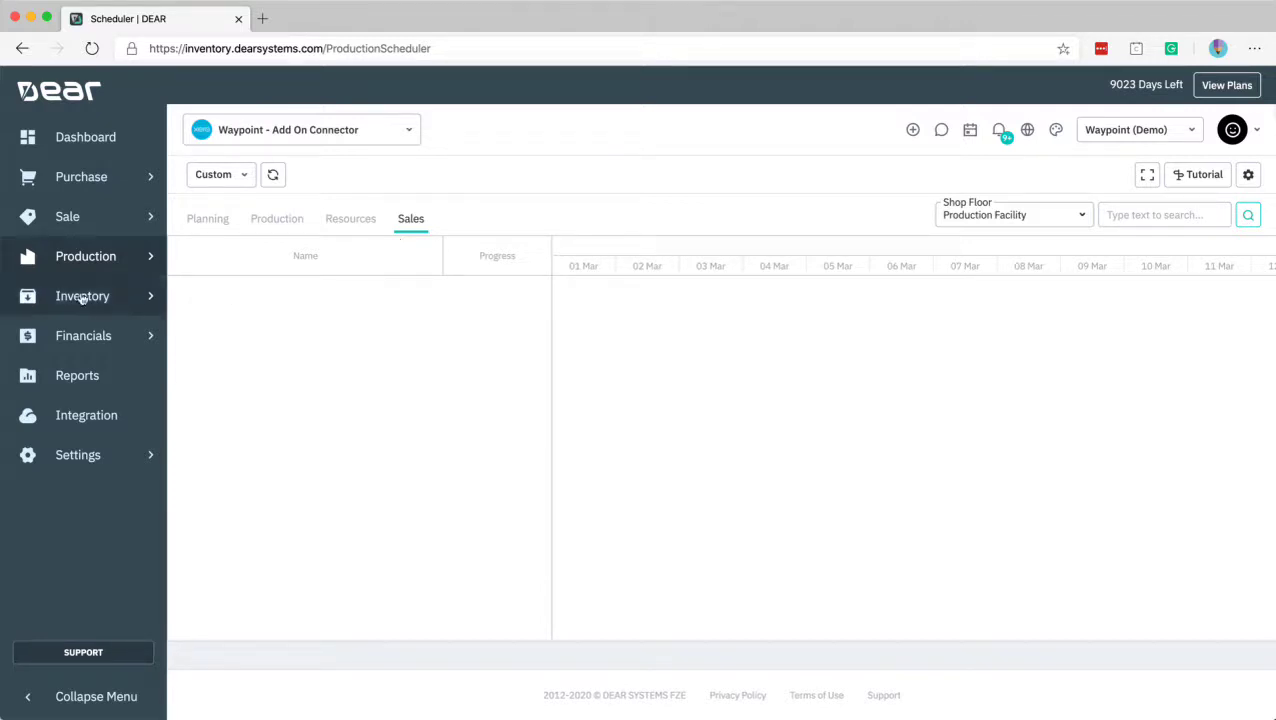
left_click(95, 266)
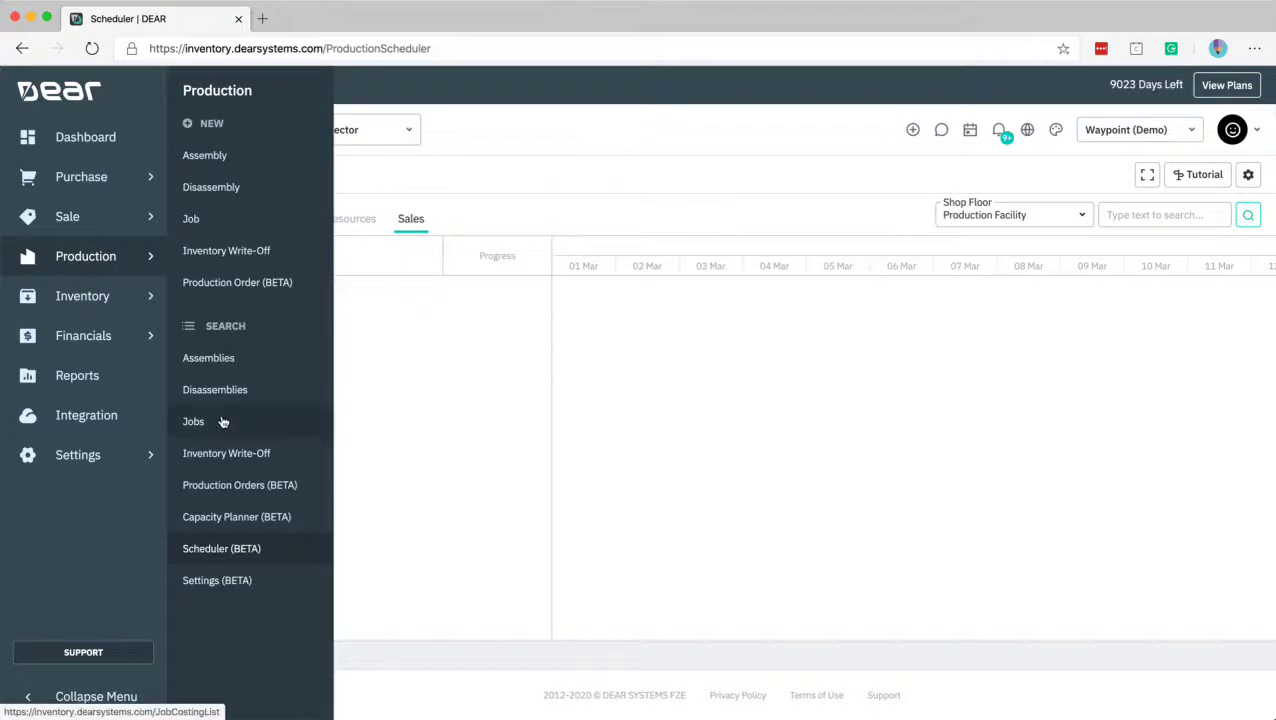
left_click(244, 528)
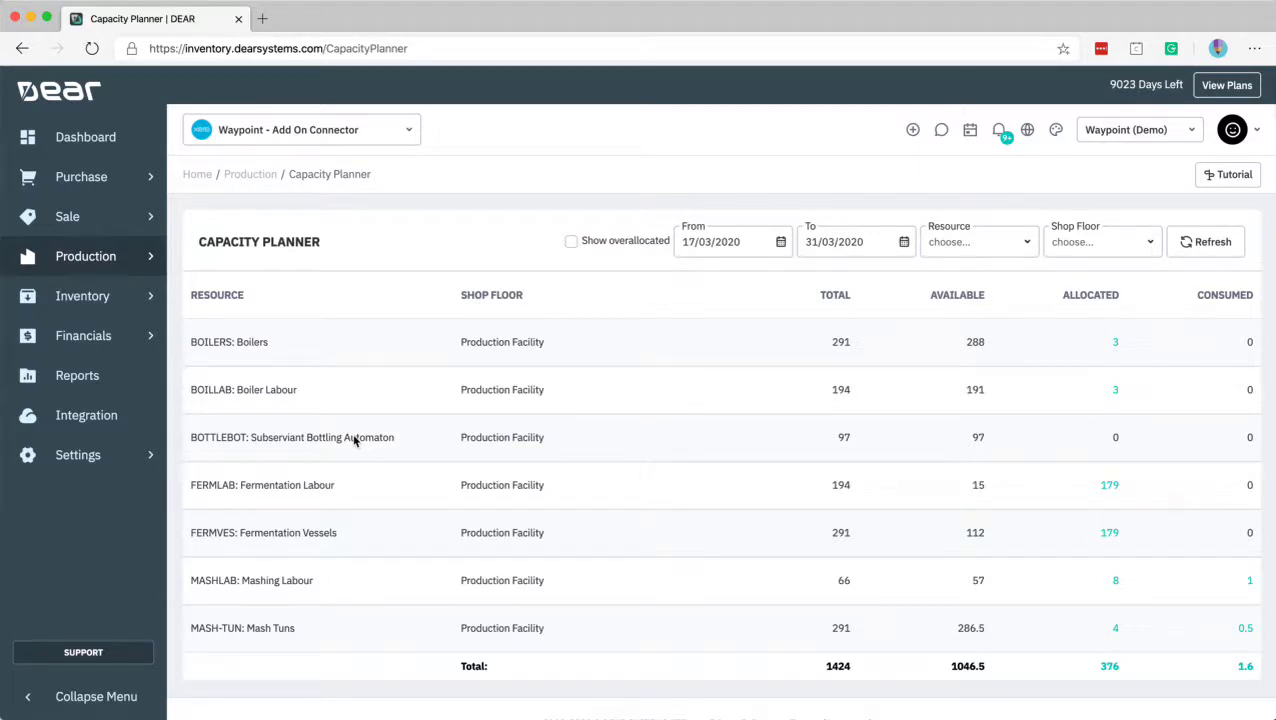
Try the capacity planner's Show overallocated filter, turn it off again and check the From date filter.
scroll(404, 433, "down", 1)
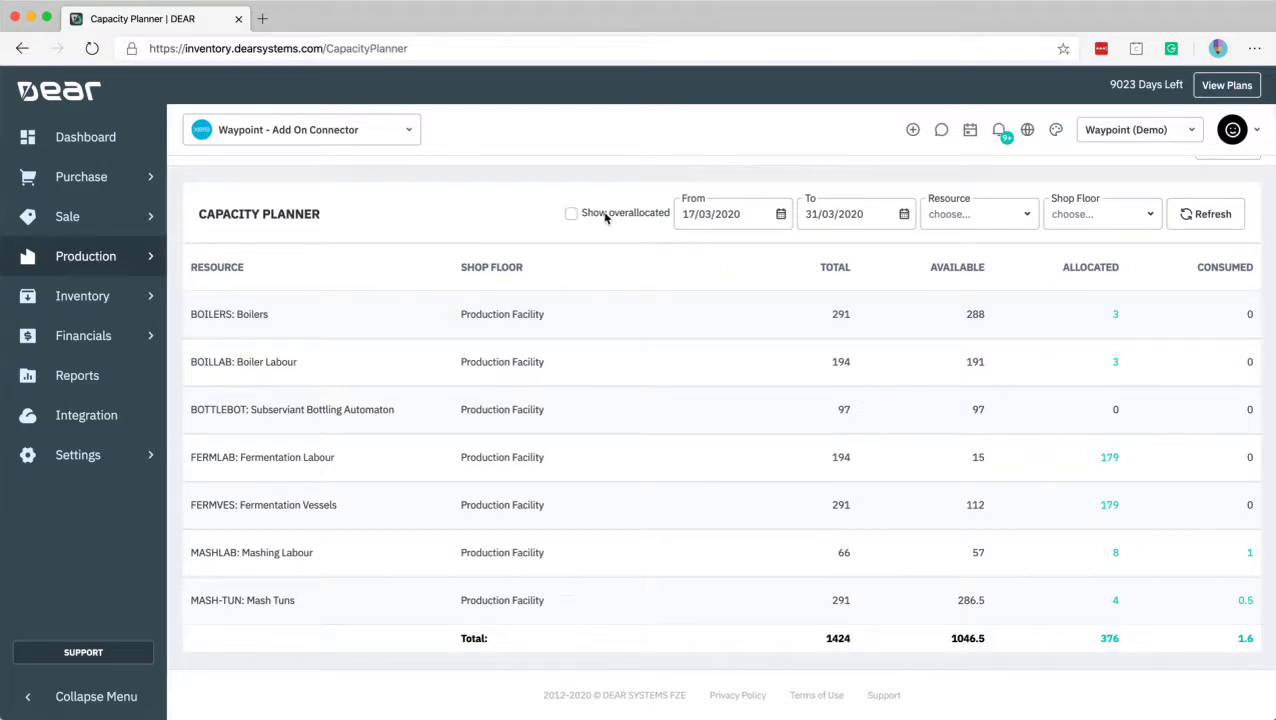
left_click(571, 215)
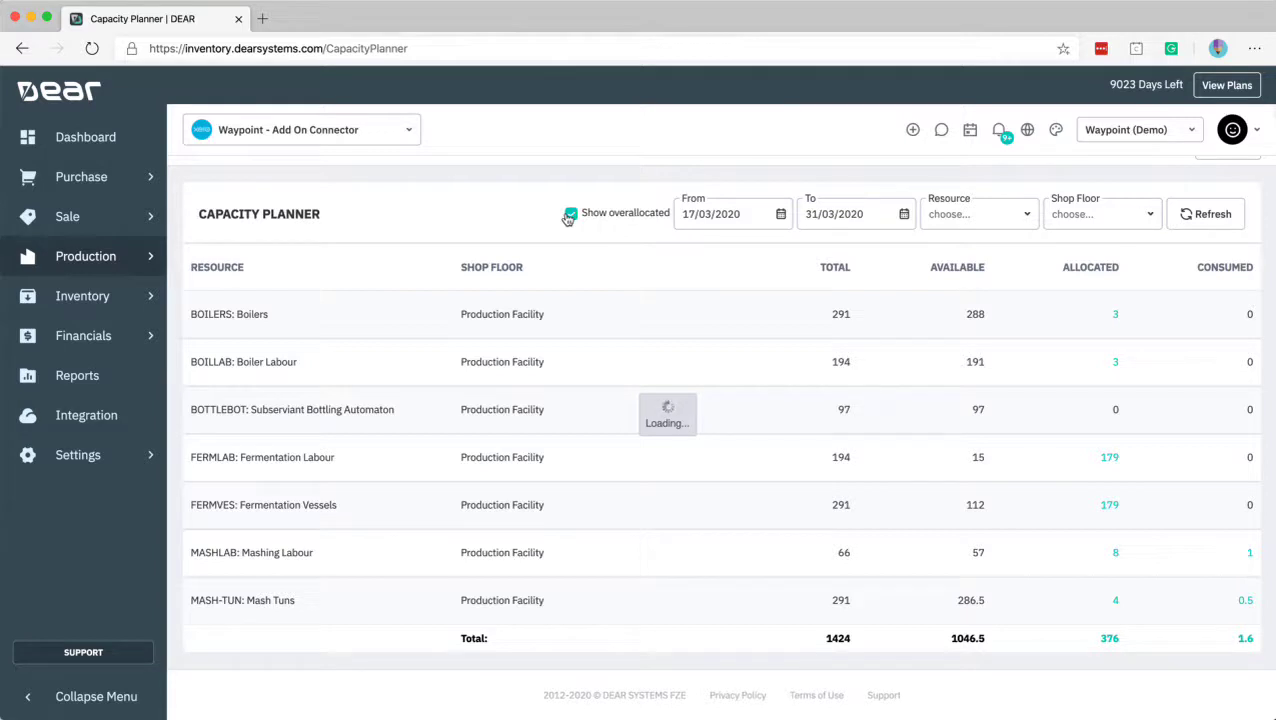
left_click(569, 215)
left_click(780, 215)
left_click(780, 217)
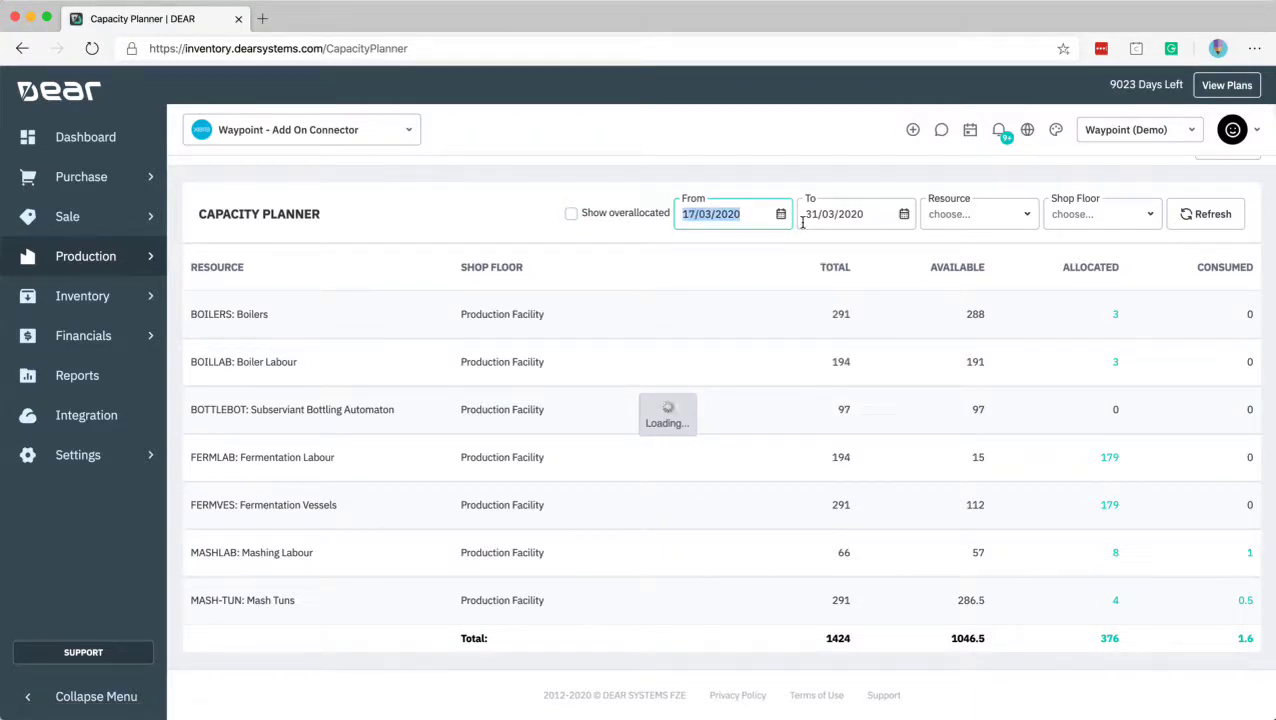
Check which resources the capacity planner can be filtered by.
left_click(1026, 220)
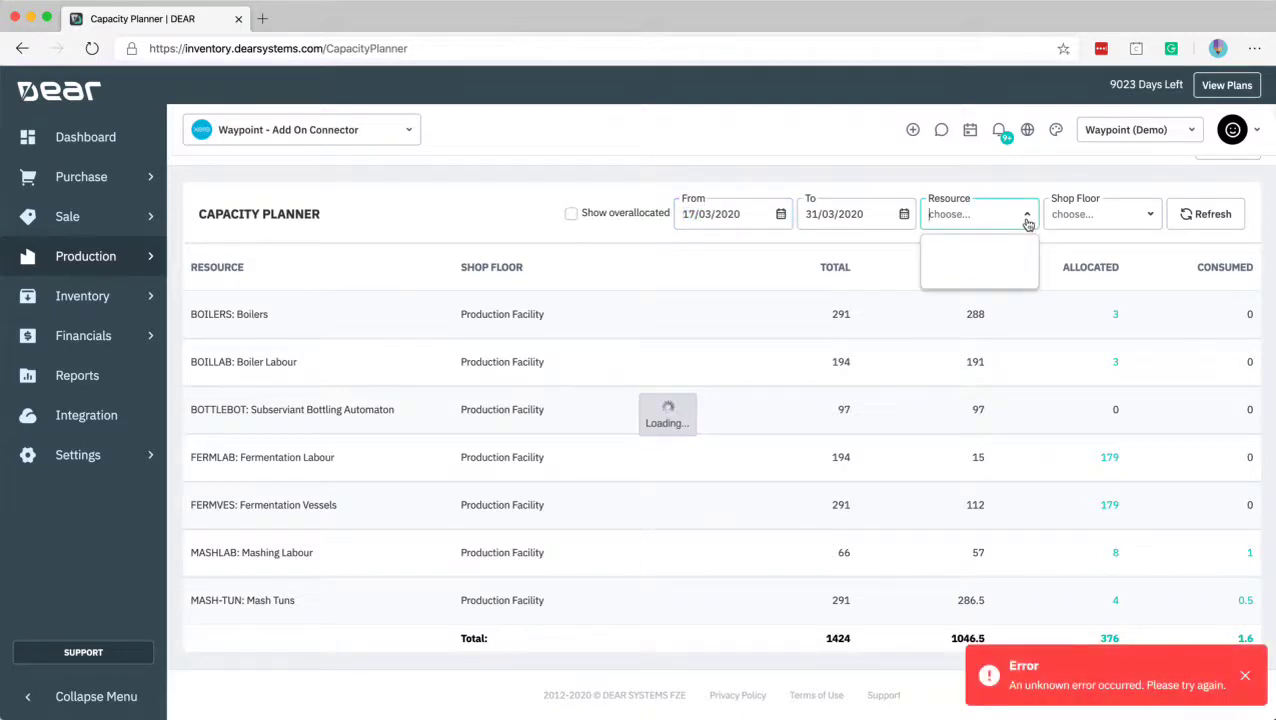
left_click(1028, 224)
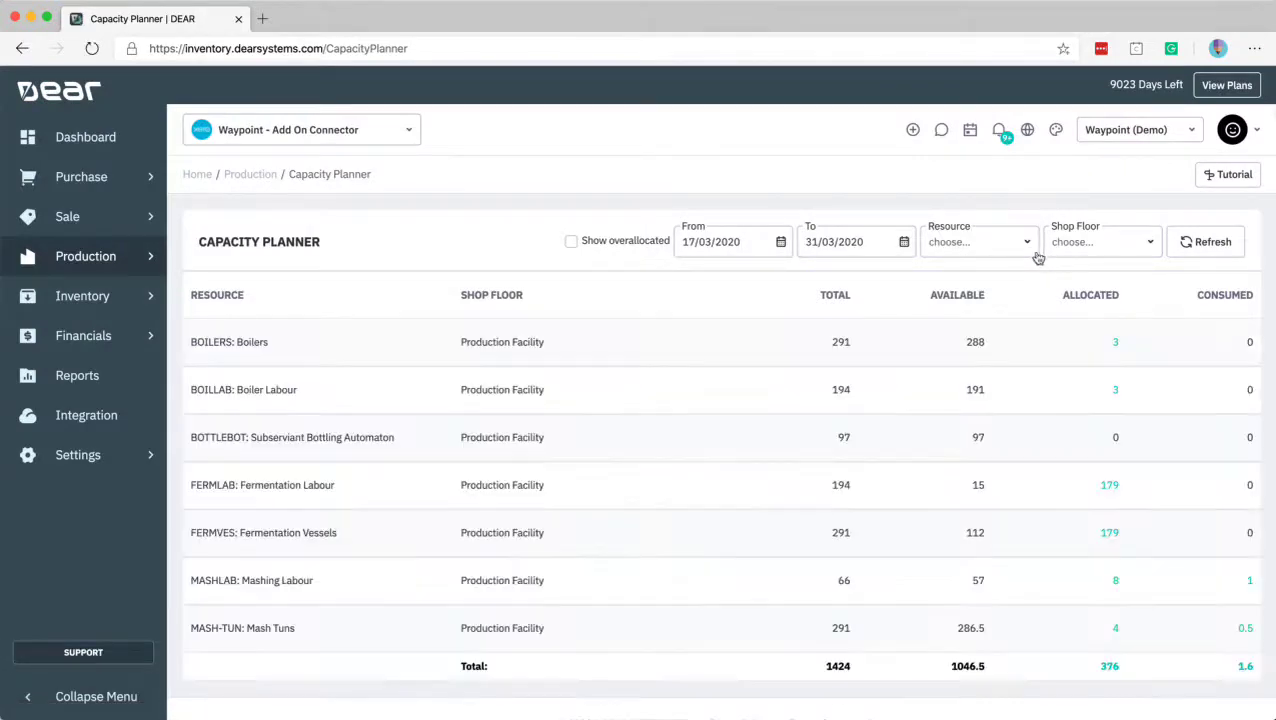
left_click(1027, 246)
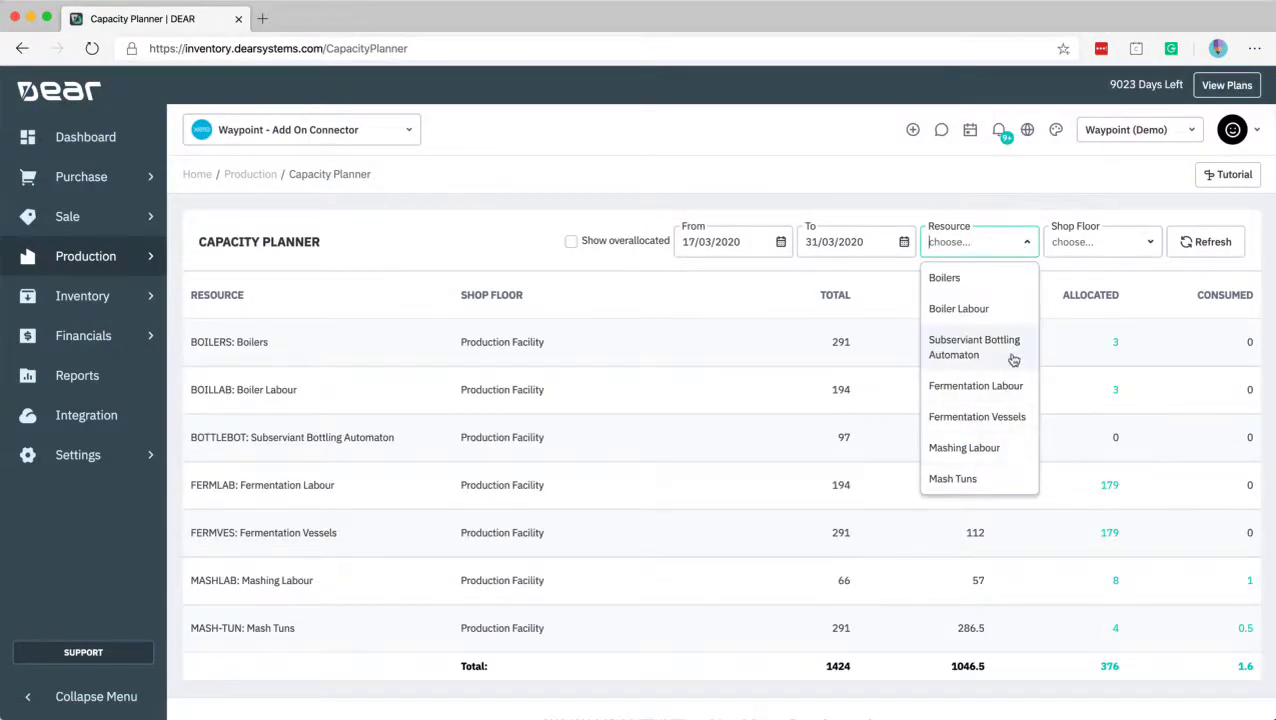
Try selecting Production Facility as the capacity planner's Shop Floor filter, and clear the selection.
left_click(1149, 247)
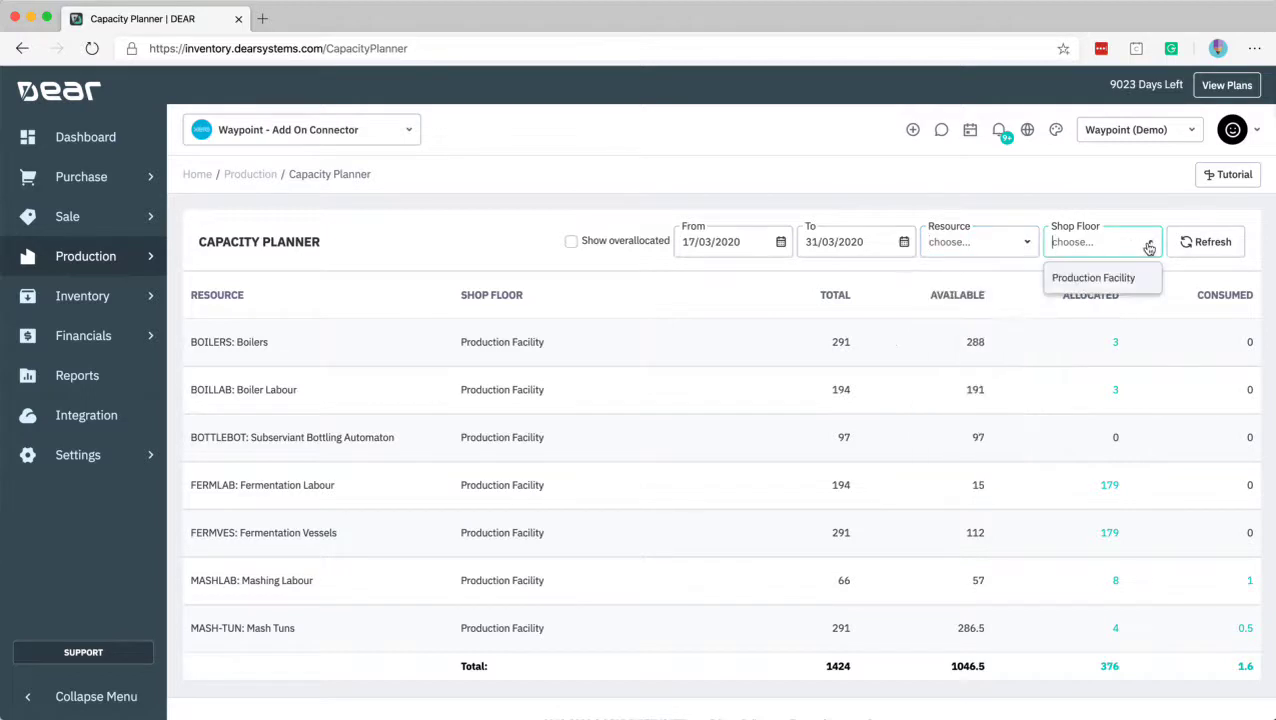
left_click(1115, 278)
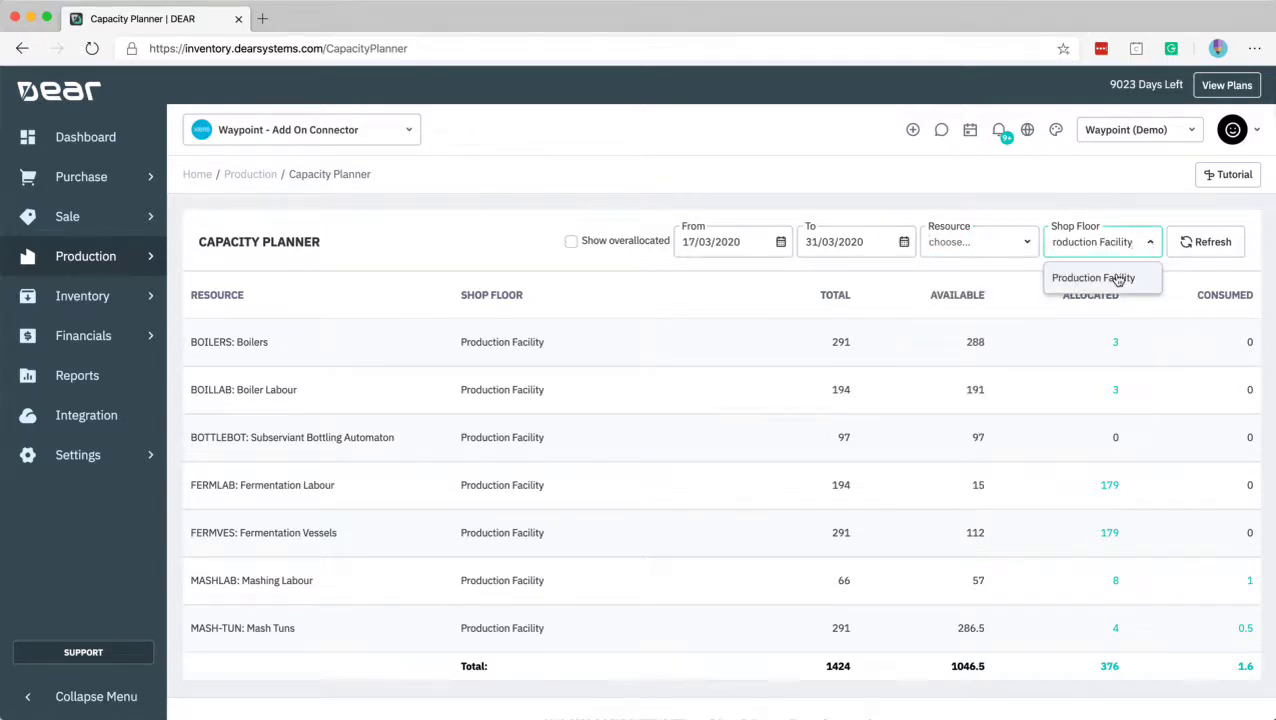
left_click(1148, 249)
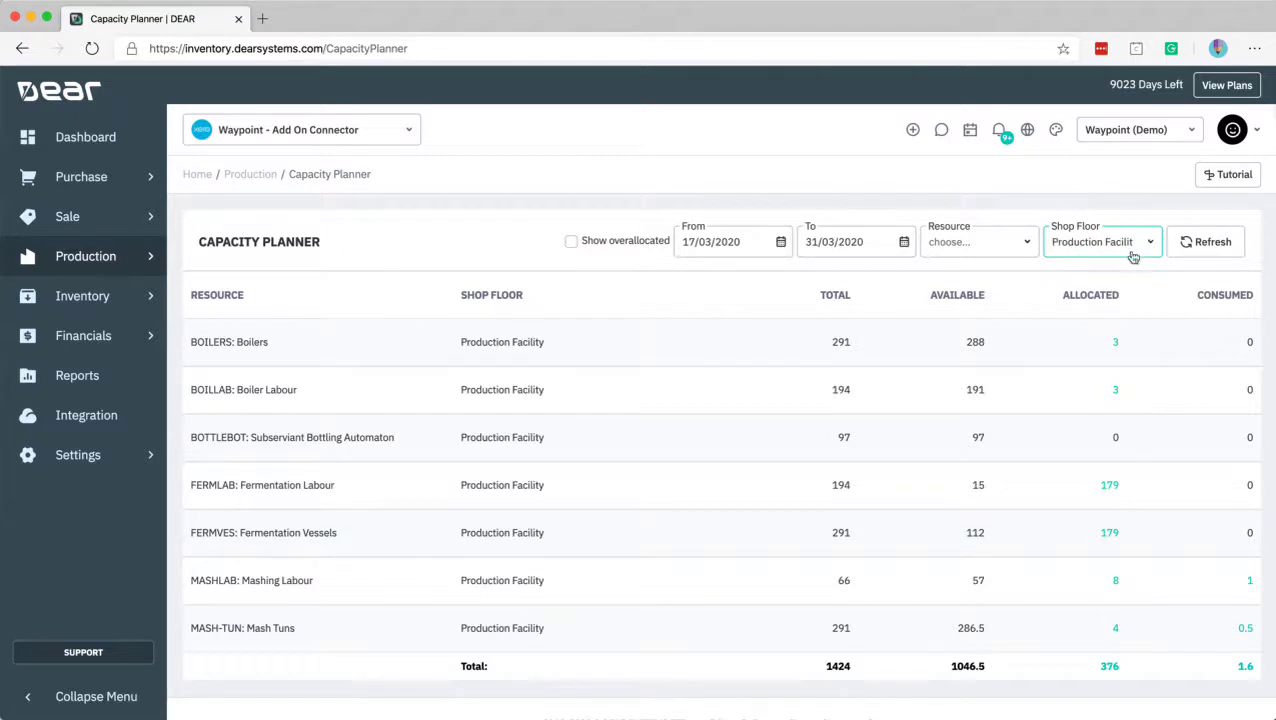
left_click(1125, 248)
key("BackSpace")
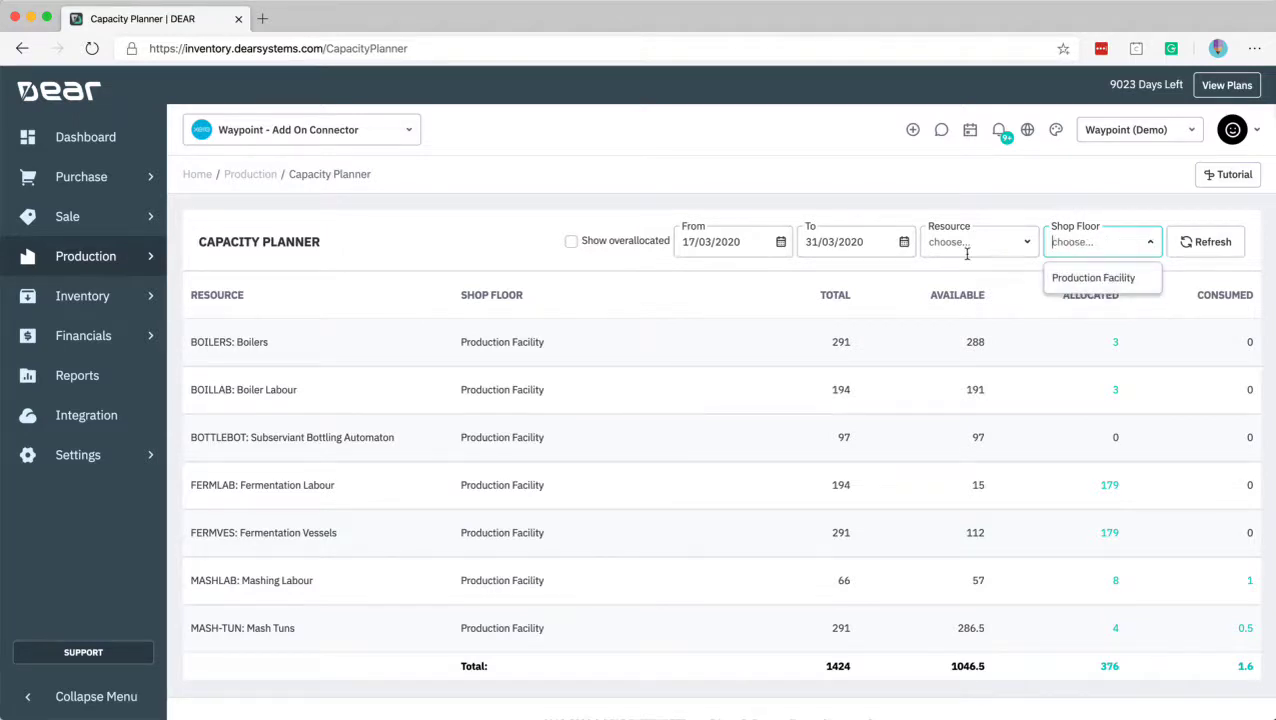
Open the production settings and show the list of suspend reasons.
left_click(91, 268)
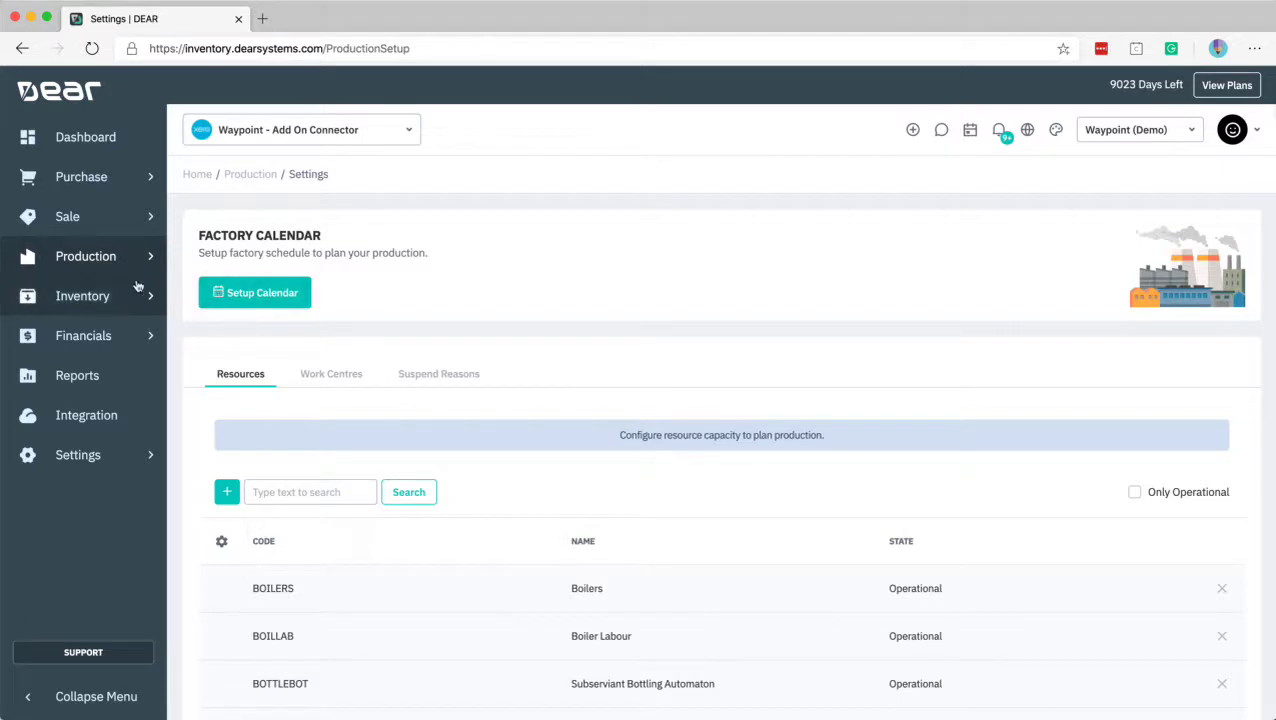
scroll(282, 447, "down", 1)
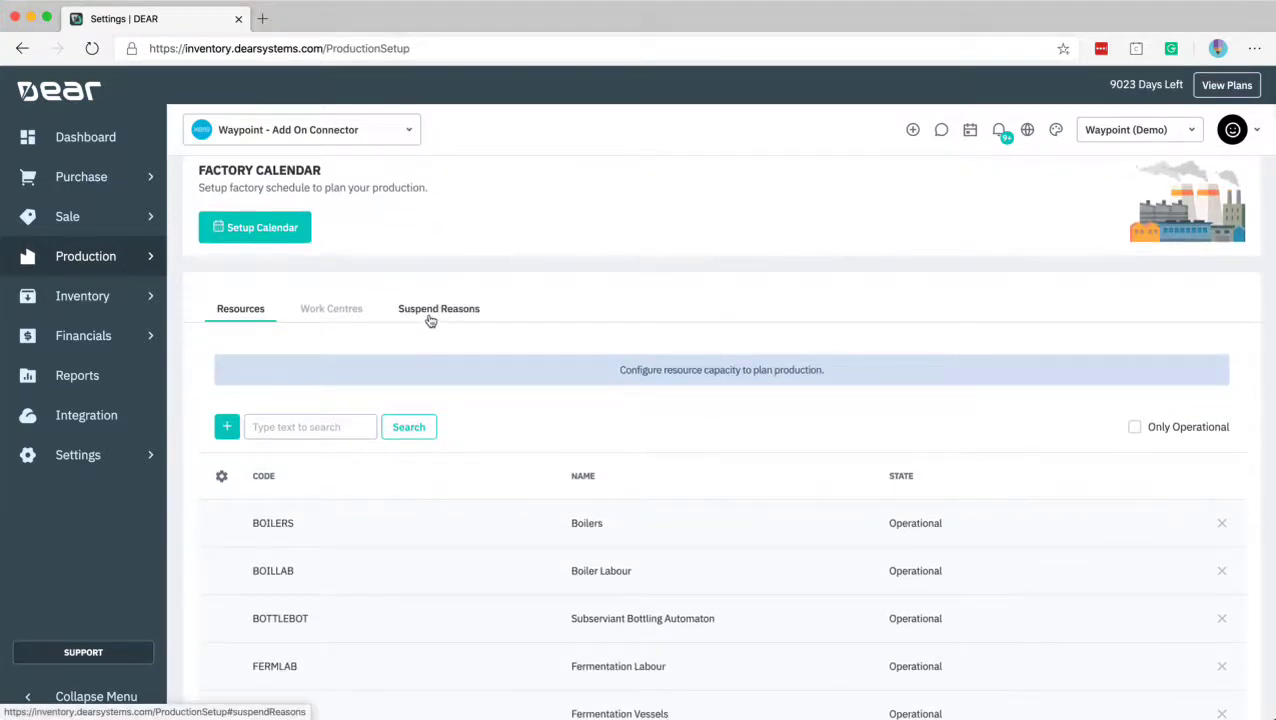
left_click(431, 319)
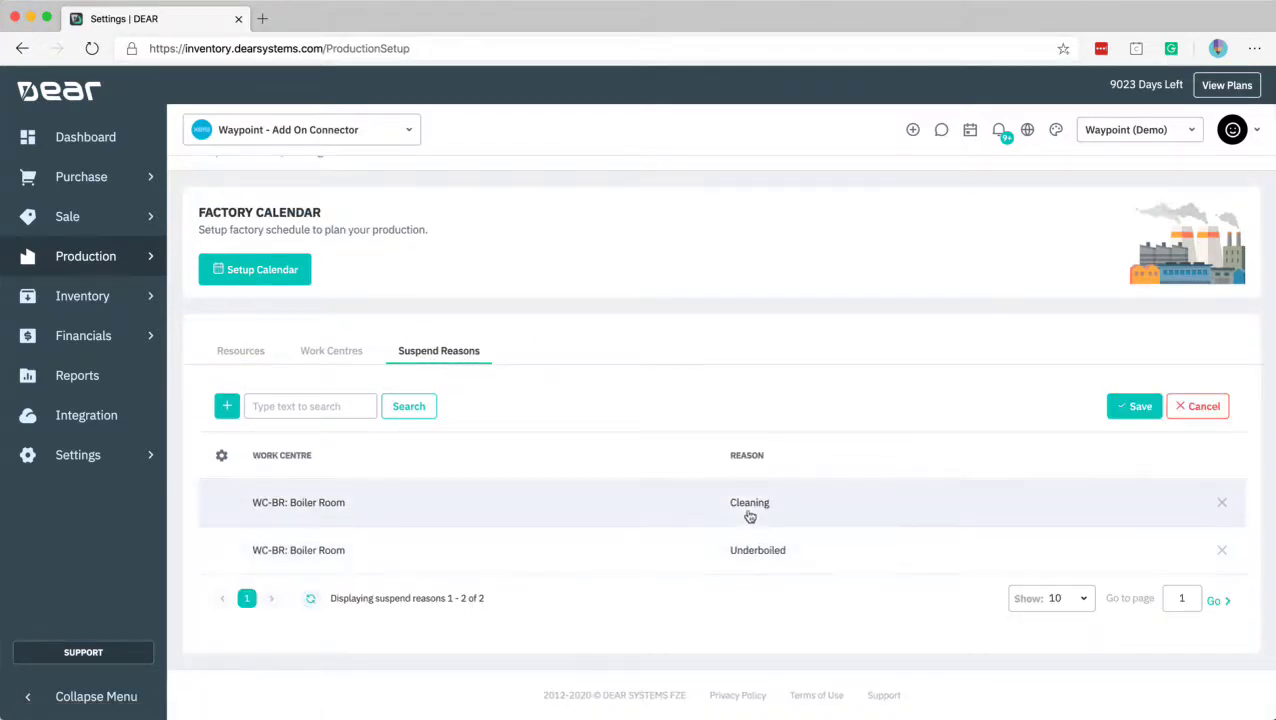
Try to add and save a suspend reason Cleaning for work centre WC-FR: Fermentation Room.
left_click(227, 406)
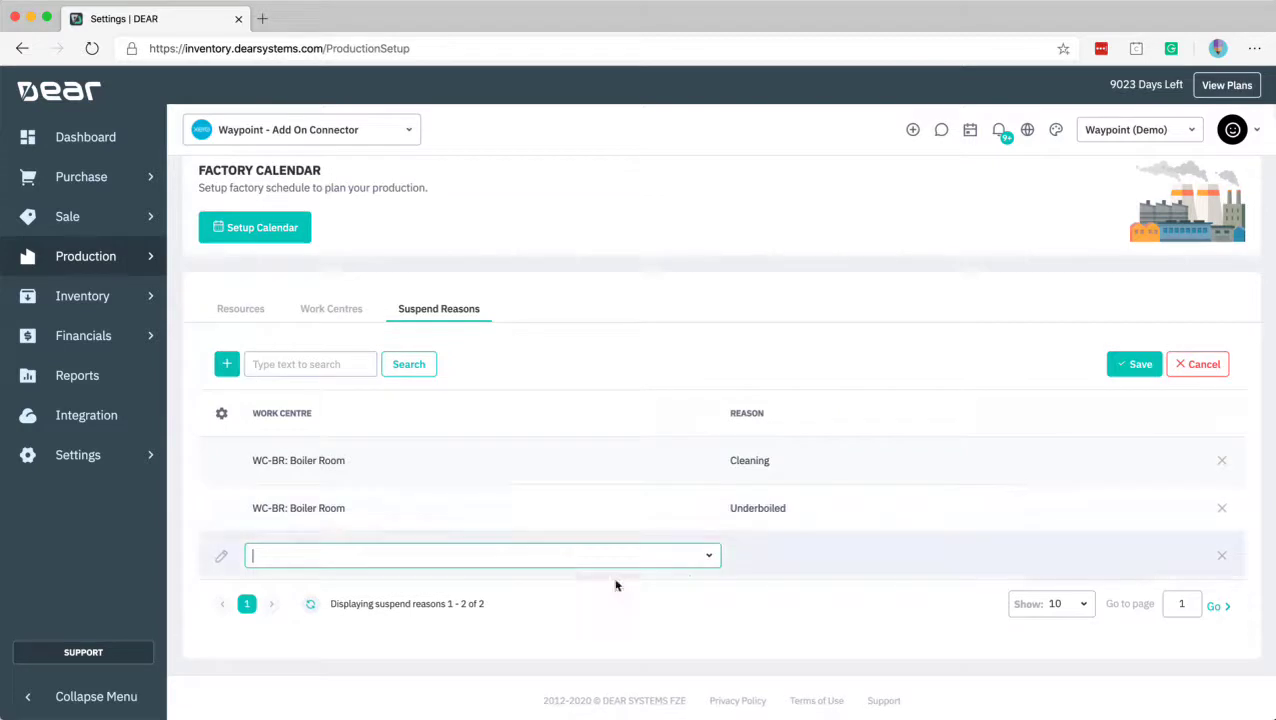
left_click(715, 559)
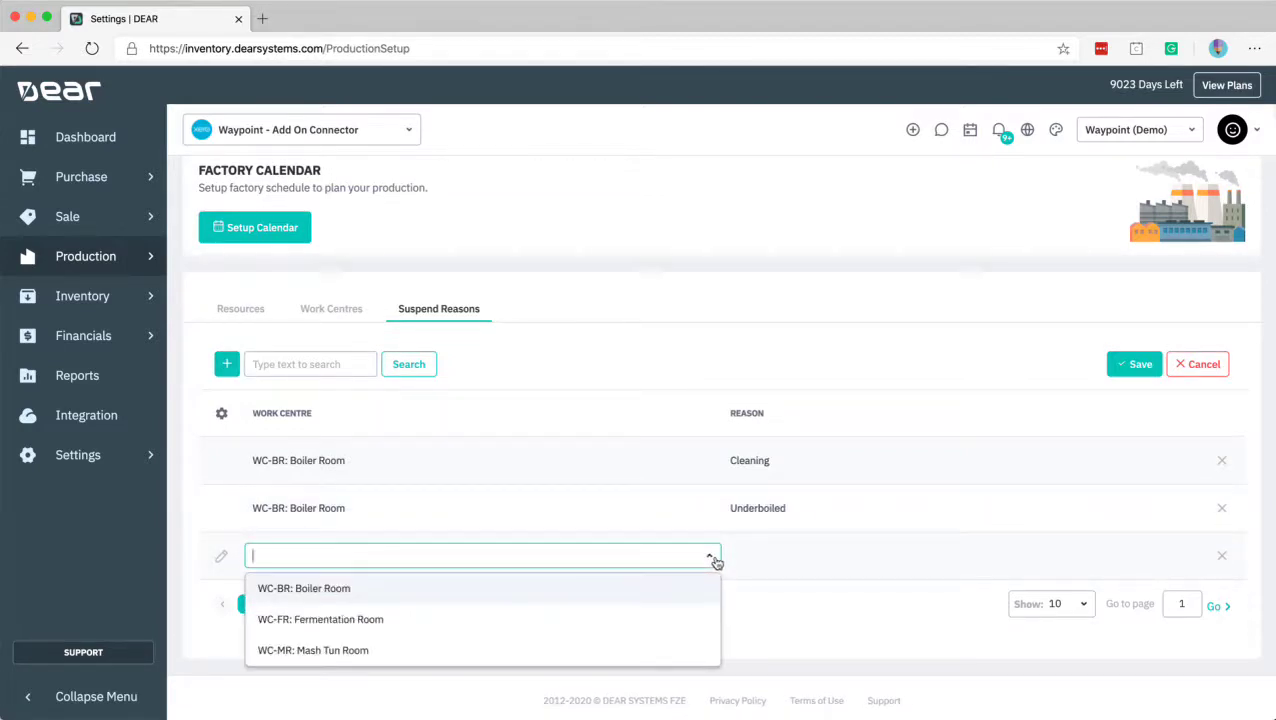
left_click(566, 618)
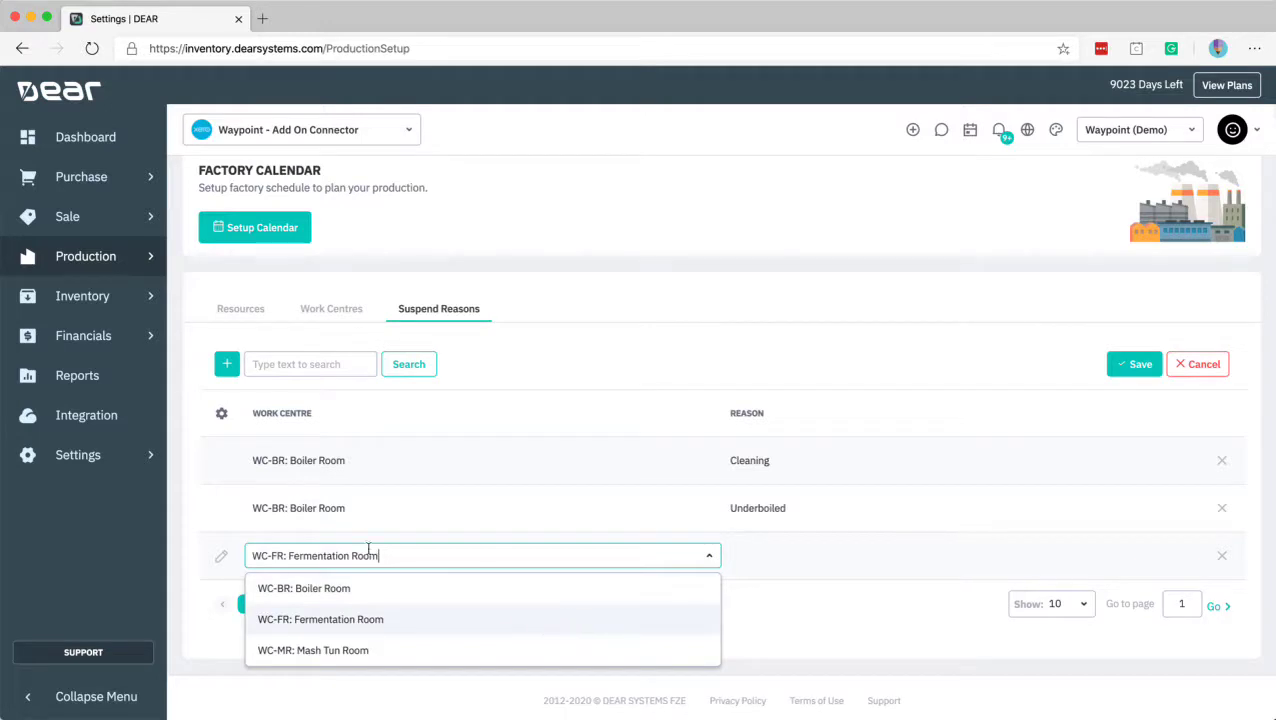
left_click(775, 560)
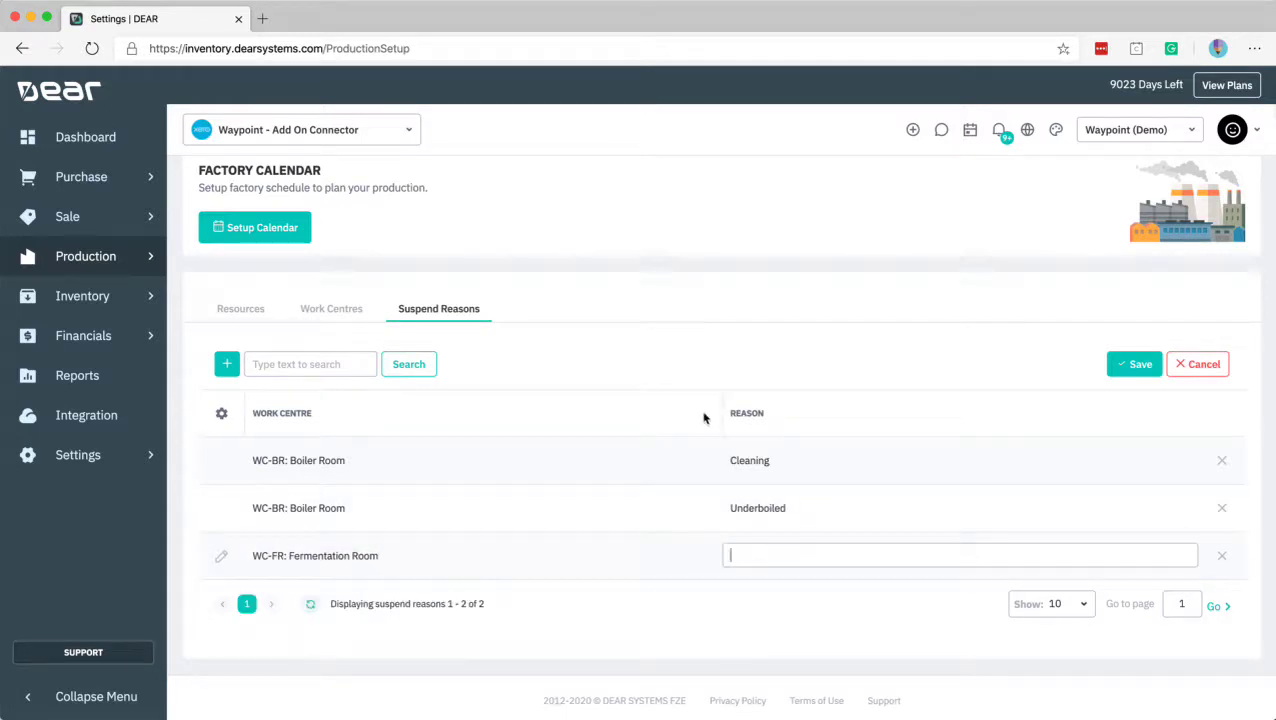
type("Cleaning")
left_click(858, 612)
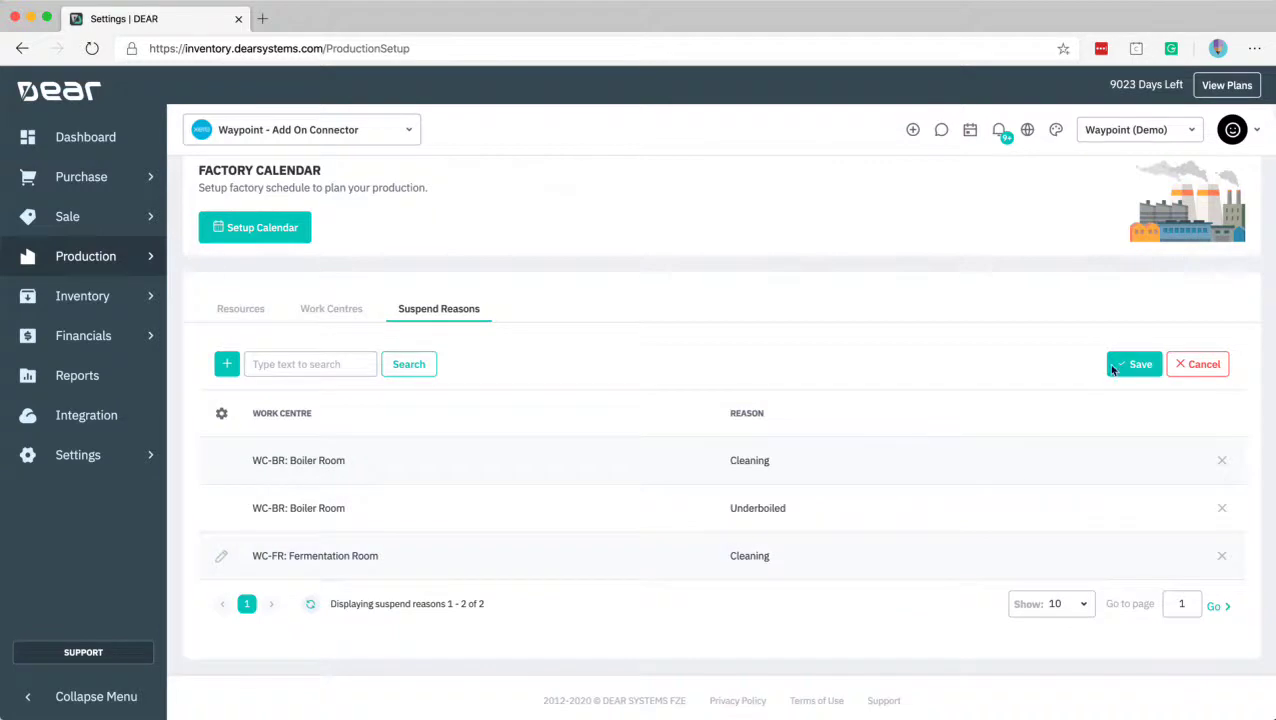
left_click(1118, 363)
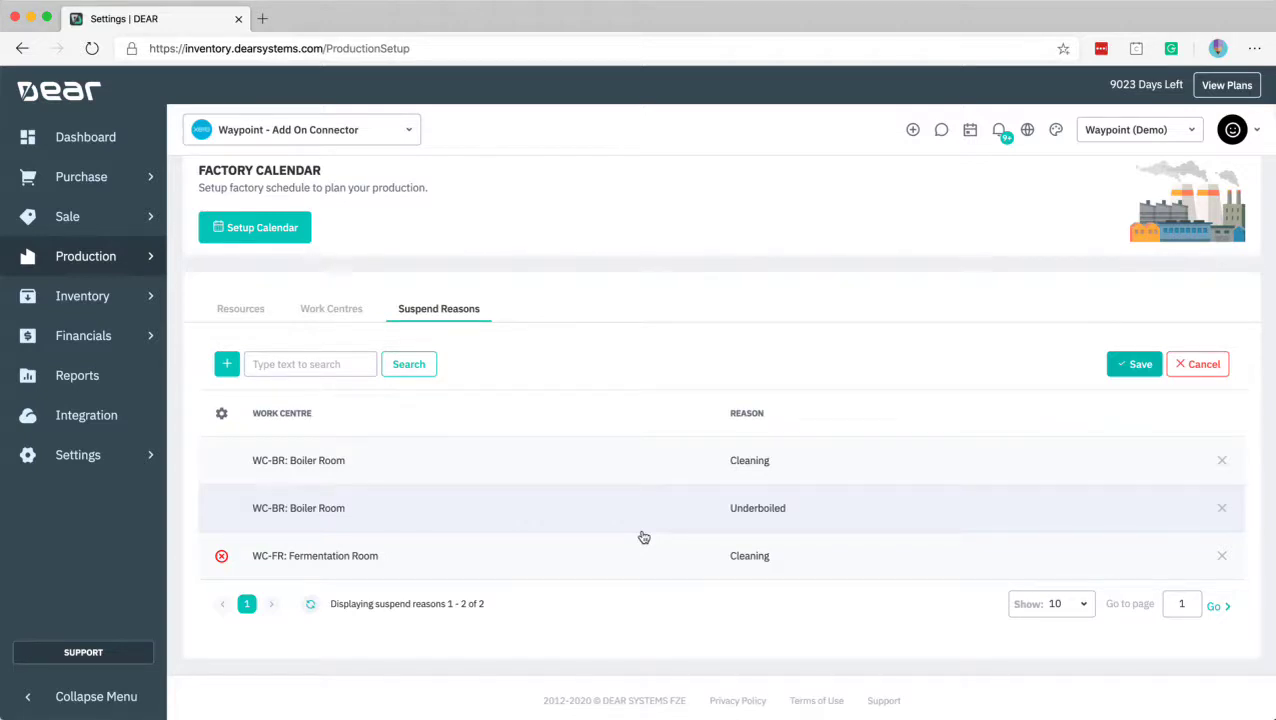
Delete the Cleaning suspend reason of the WC-FR: Fermentation Room work centre and confirm the deletion.
left_click(1221, 556)
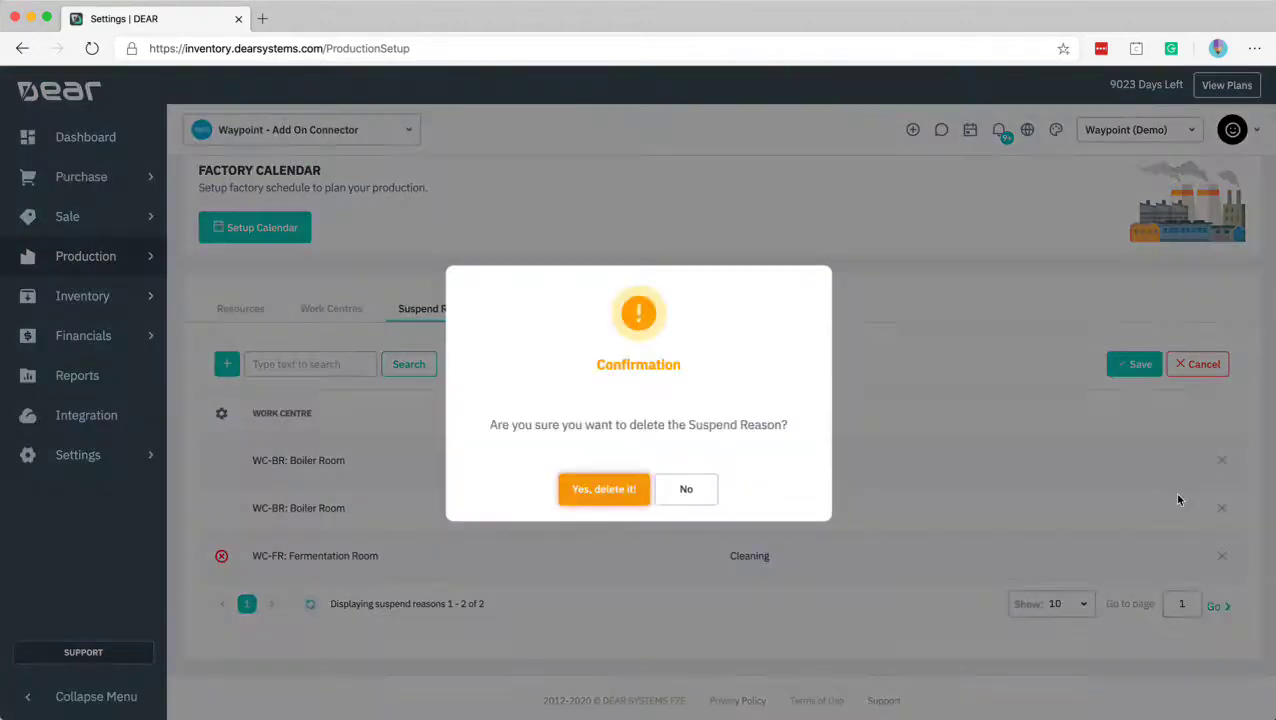
left_click(576, 488)
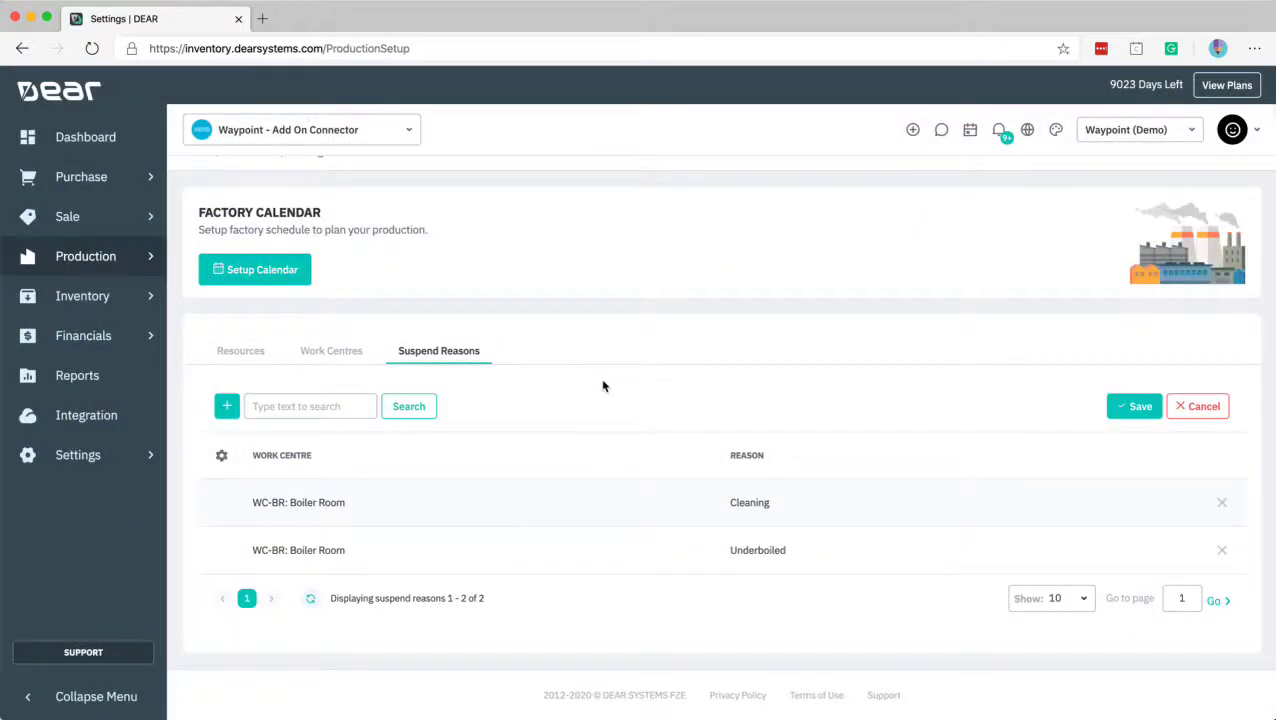